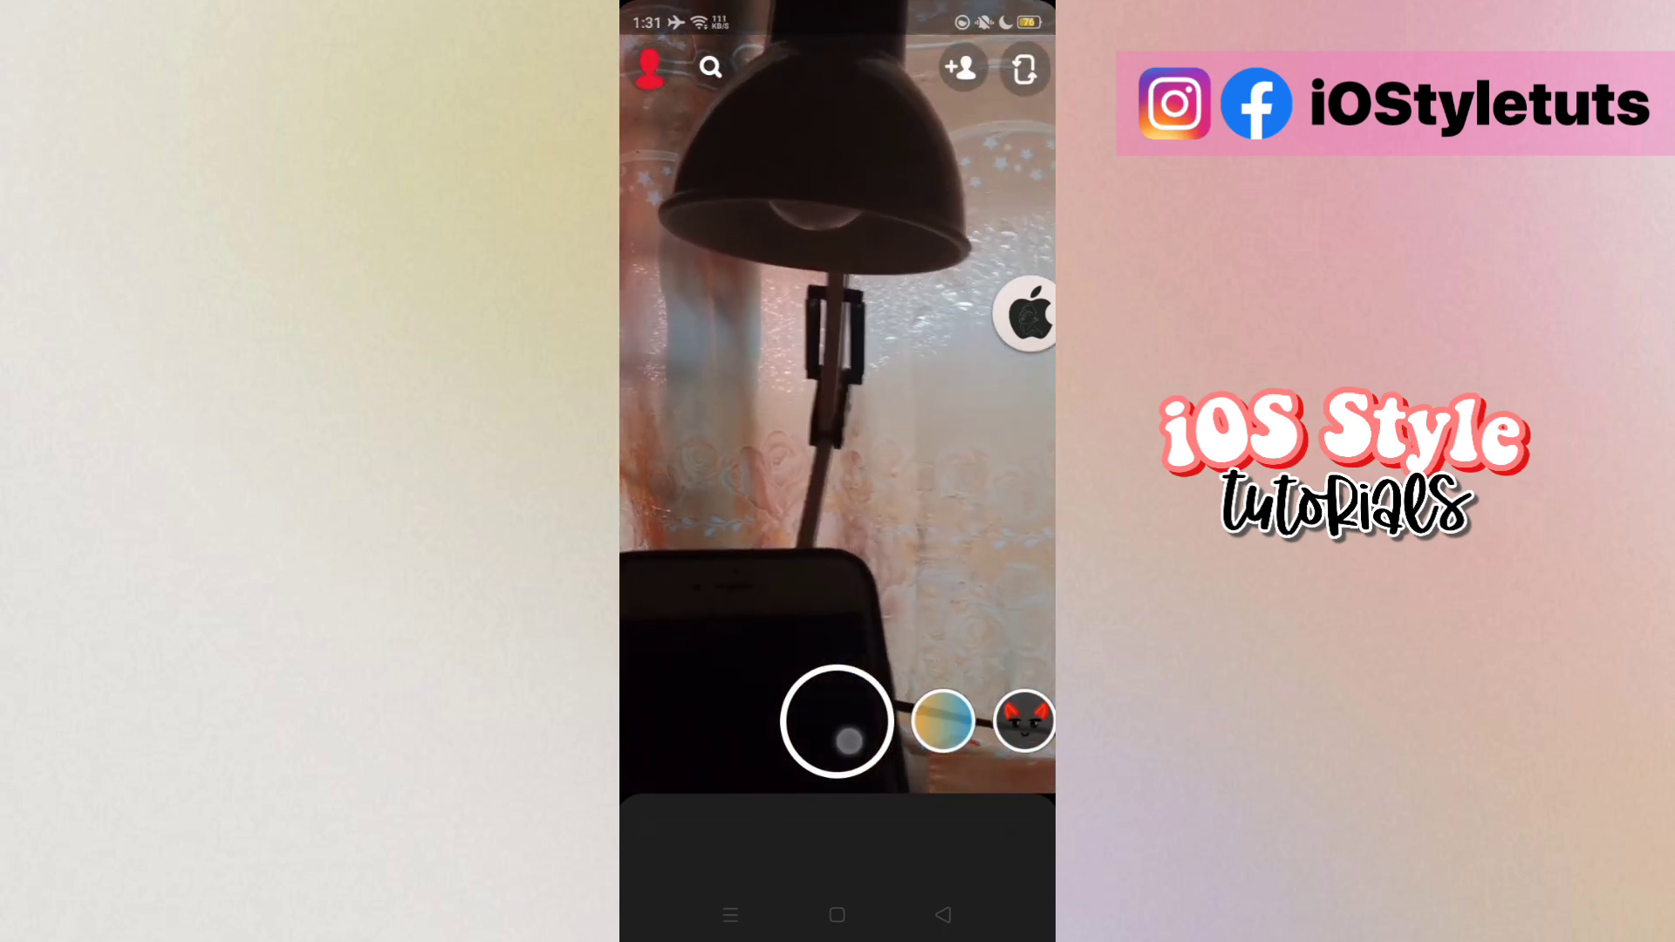
Capture a snap of the desk lamp and decline the location permission
{"action": "left_click", "coordinate": [838, 722]}
{"action": "left_click_drag", "start_coordinate": [996, 458], "coordinate": [733, 458]}
{"action": "left_click", "coordinate": [836, 518]}
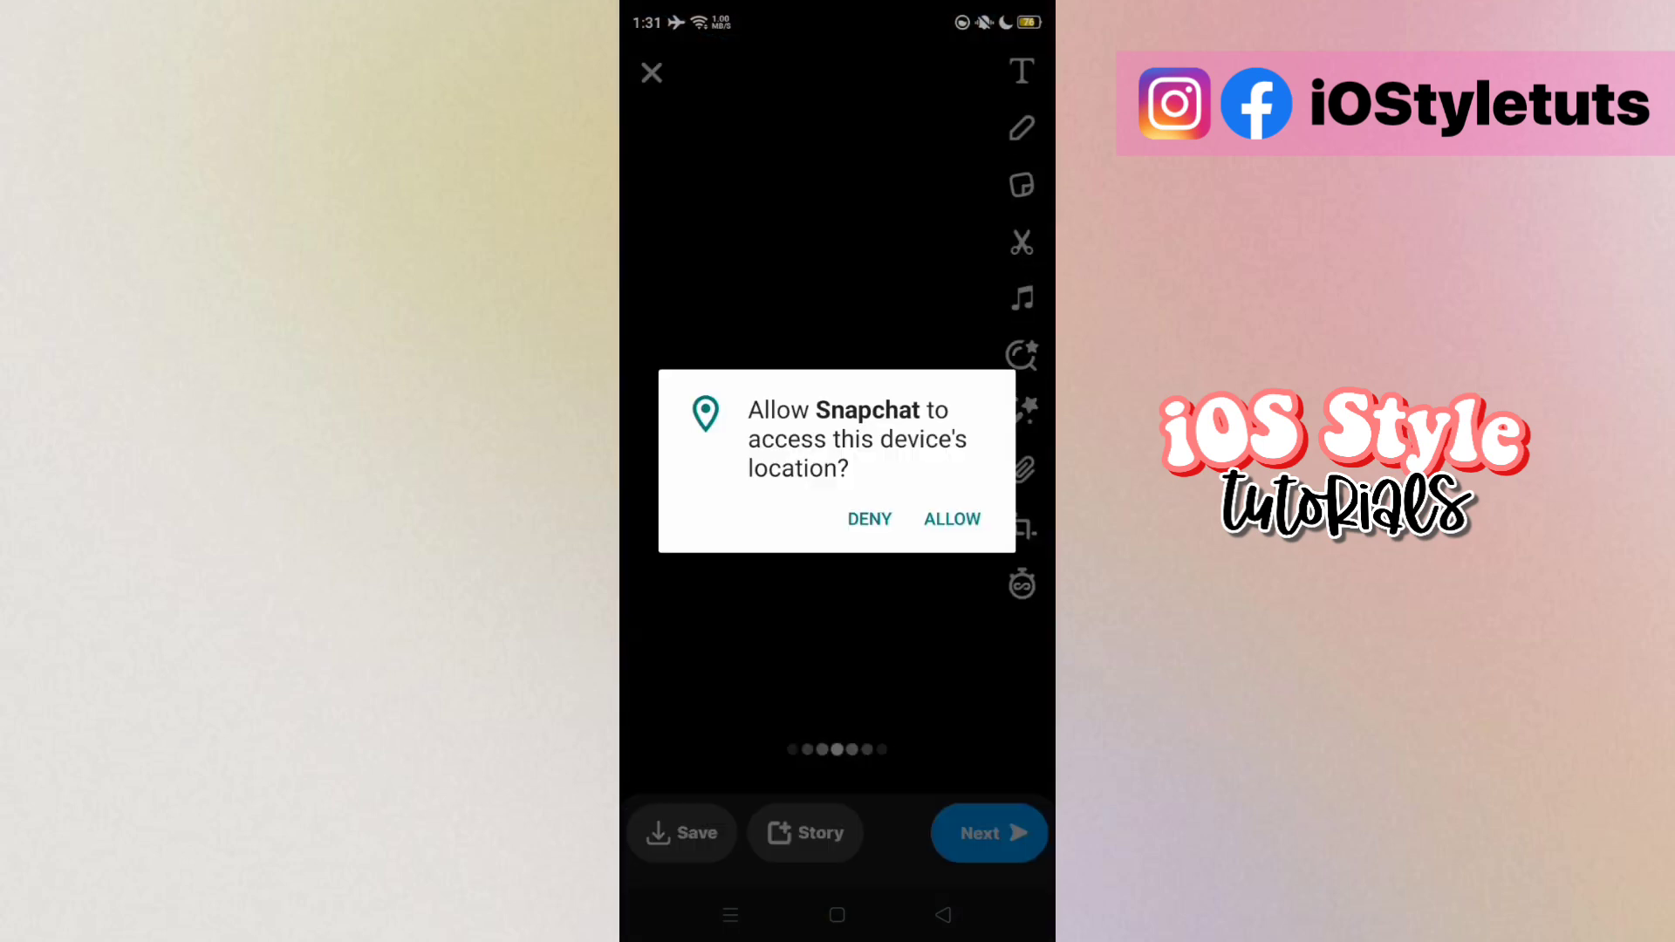
{"action": "left_click", "coordinate": [870, 518]}
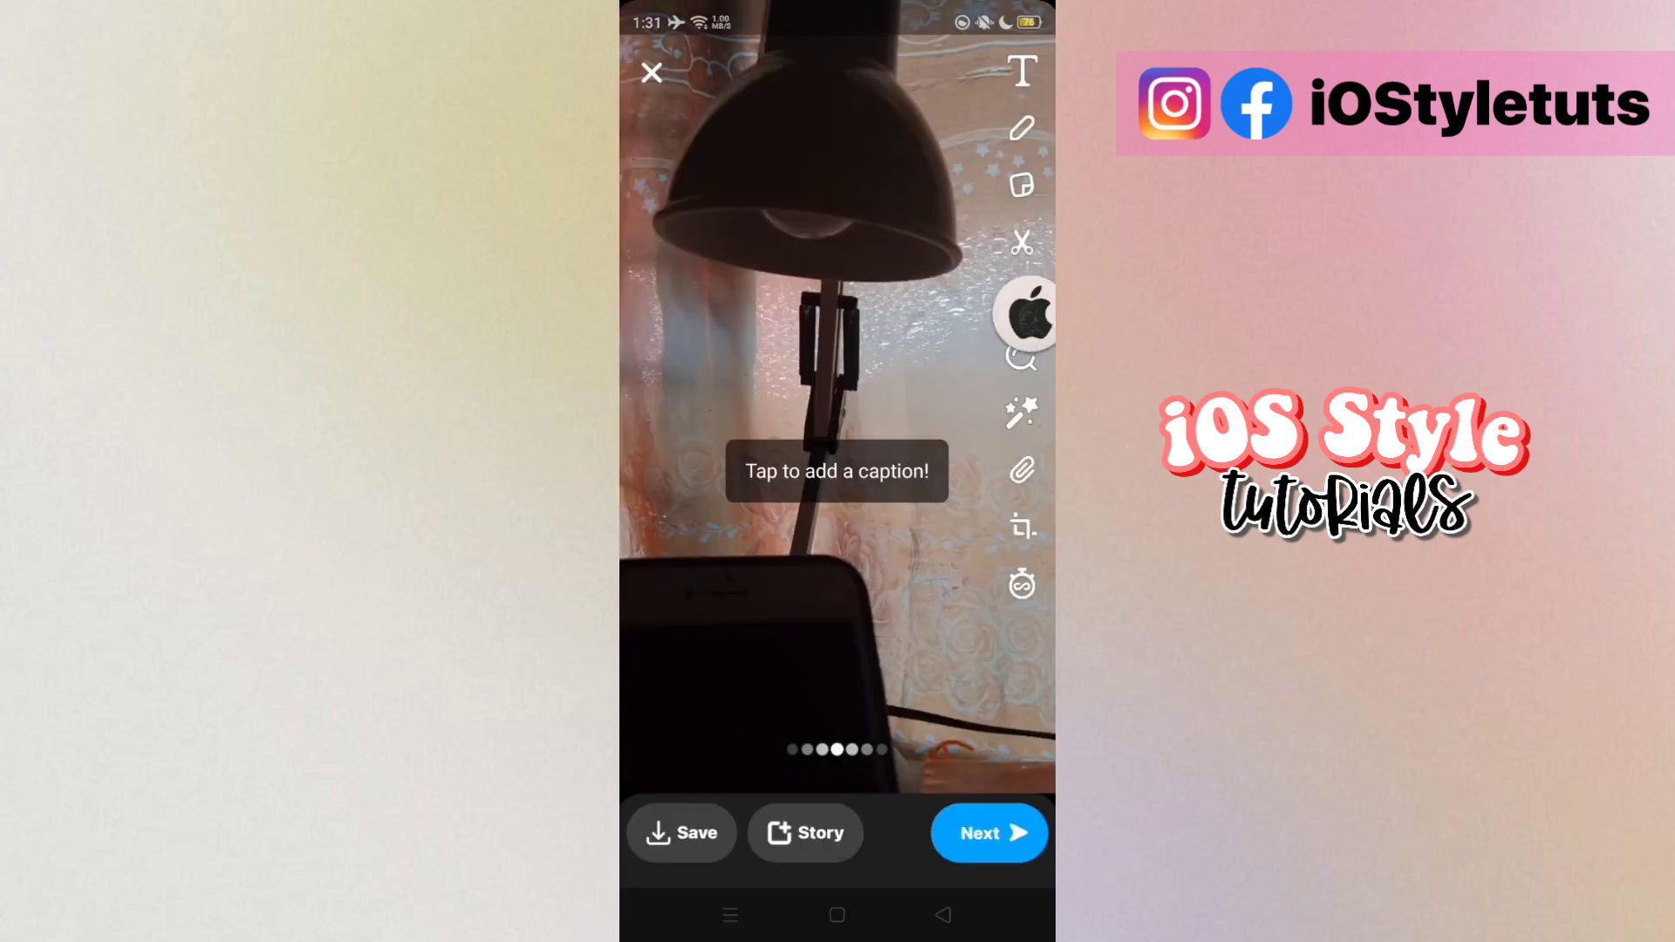
Start a caption and fill it with iOS smiley emojis
{"action": "left_click", "coordinate": [837, 472]}
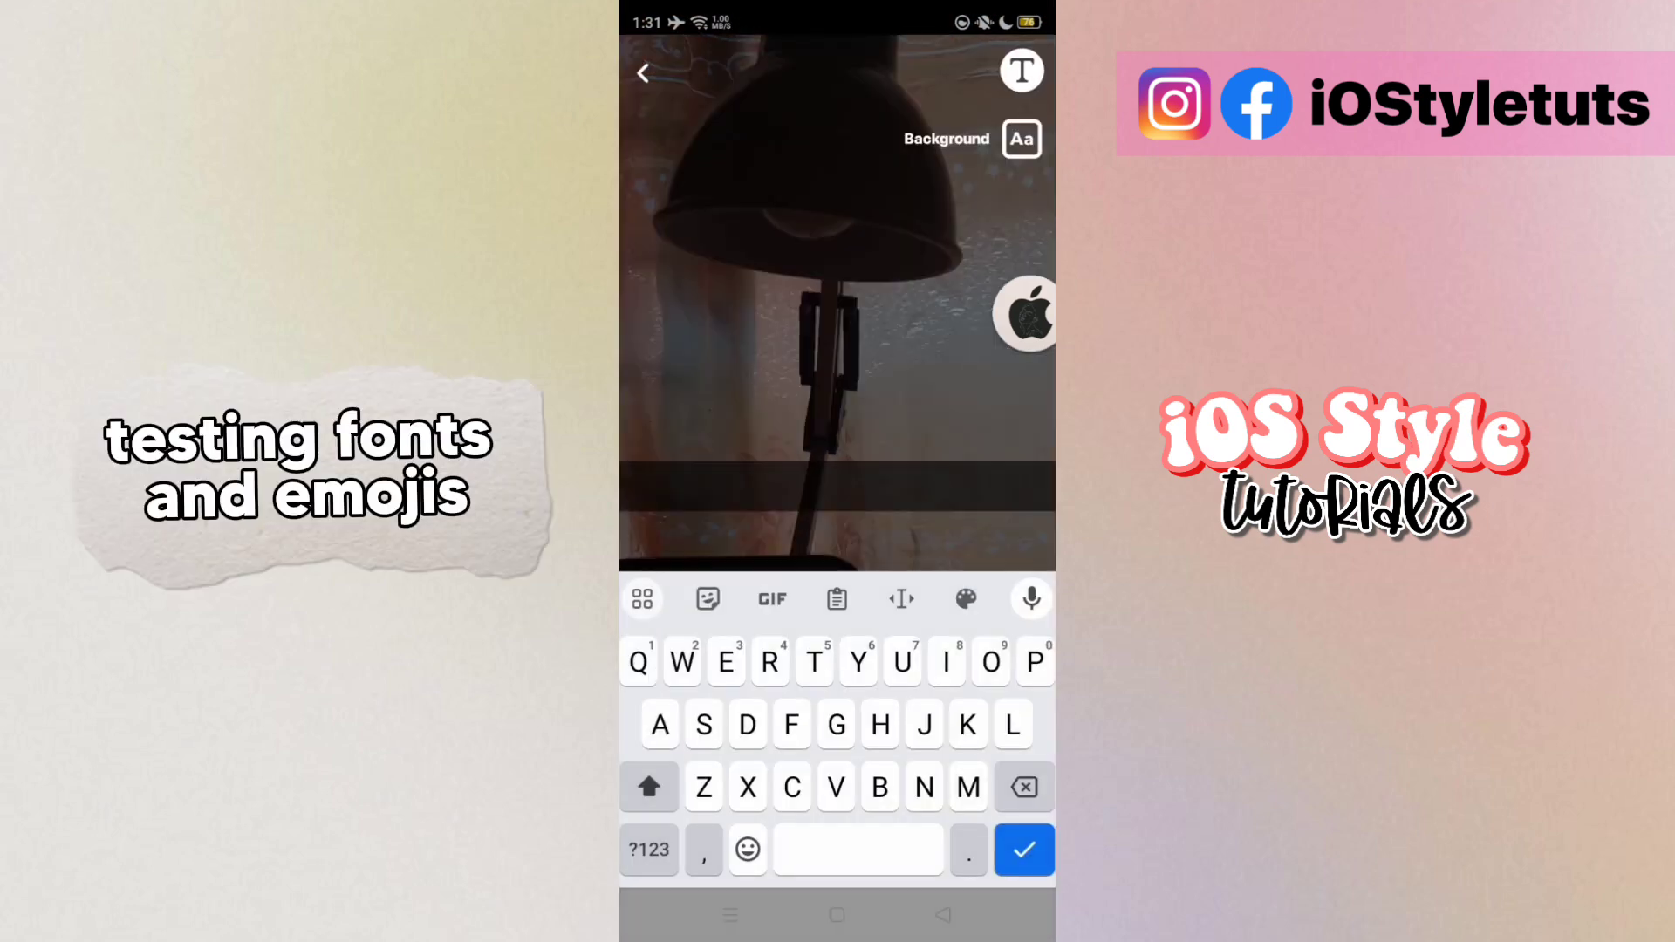
{"action": "left_click", "coordinate": [748, 850]}
{"action": "left_click", "coordinate": [651, 852]}
{"action": "left_click", "coordinate": [748, 850]}
{"action": "scroll", "coordinate": [838, 720], "scroll_direction": "down", "scroll_amount": 3}
{"action": "left_click", "coordinate": [979, 664]}
{"action": "left_click", "coordinate": [932, 773]}
{"action": "left_click", "coordinate": [779, 765]}
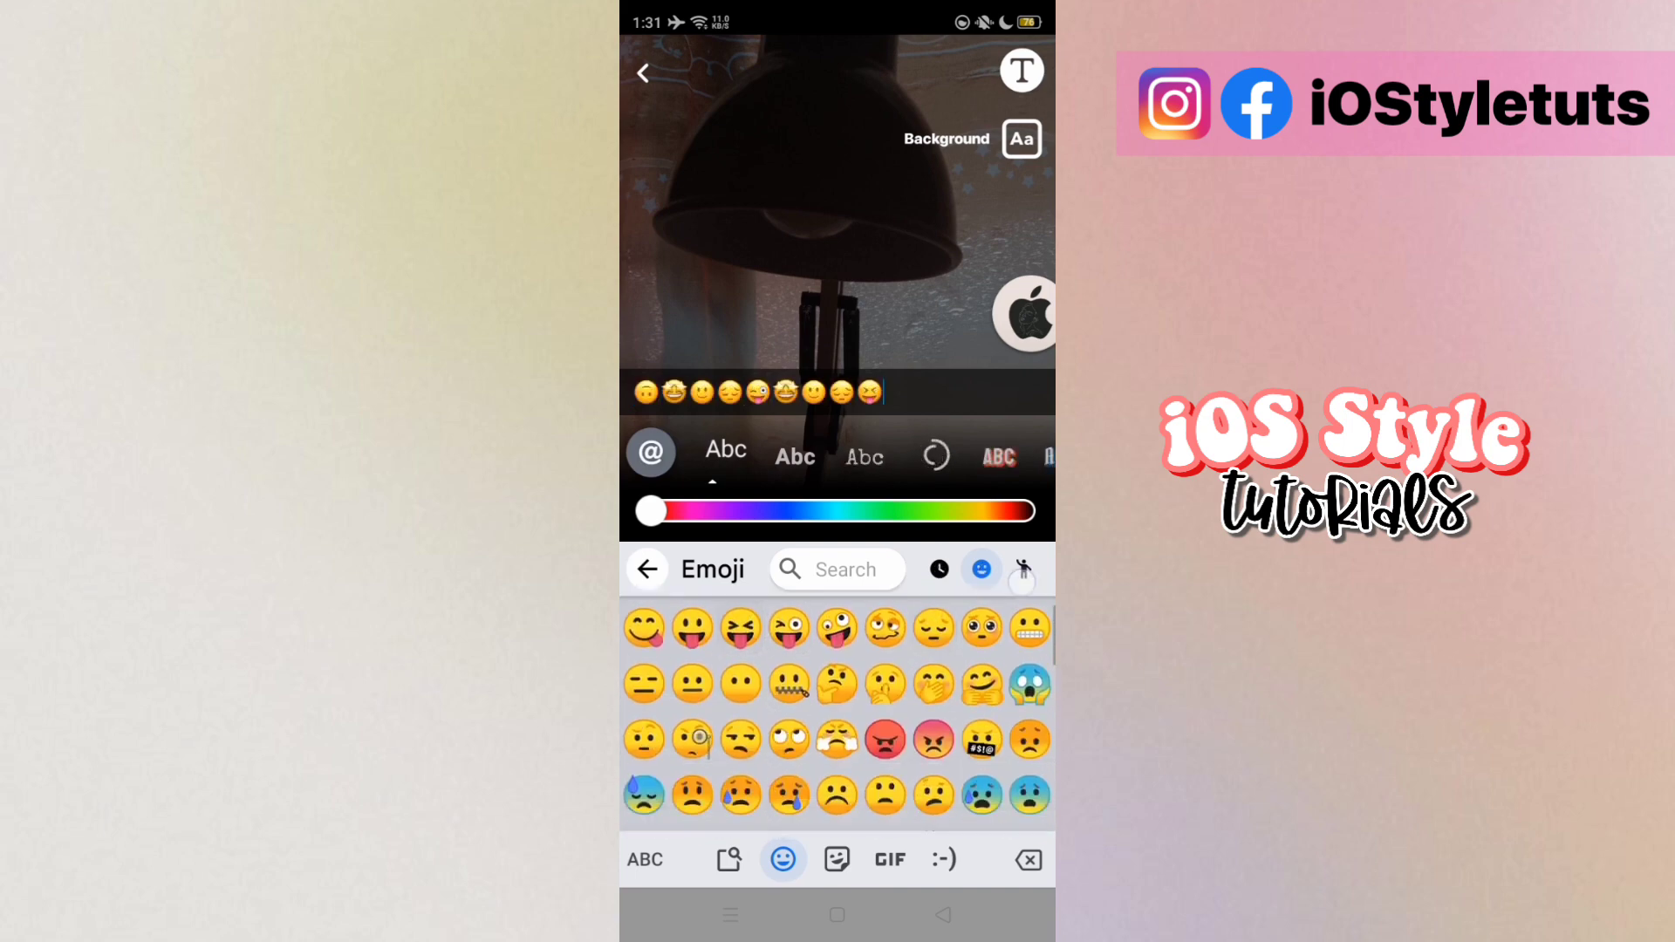
{"action": "scroll", "coordinate": [837, 720], "scroll_direction": "down", "scroll_amount": 3}
{"action": "left_click", "coordinate": [650, 667]}
{"action": "left_click", "coordinate": [979, 666]}
{"action": "scroll", "coordinate": [838, 719], "scroll_direction": "down", "scroll_amount": 5}
{"action": "scroll", "coordinate": [837, 720], "scroll_direction": "down", "scroll_amount": 3}
Add cat and heart emojis, then place the caption across the snap's middle
{"action": "left_click", "coordinate": [885, 652]}
{"action": "left_click", "coordinate": [932, 705]}
{"action": "left_click", "coordinate": [838, 706]}
{"action": "left_click", "coordinate": [933, 760]}
{"action": "left_click", "coordinate": [789, 761]}
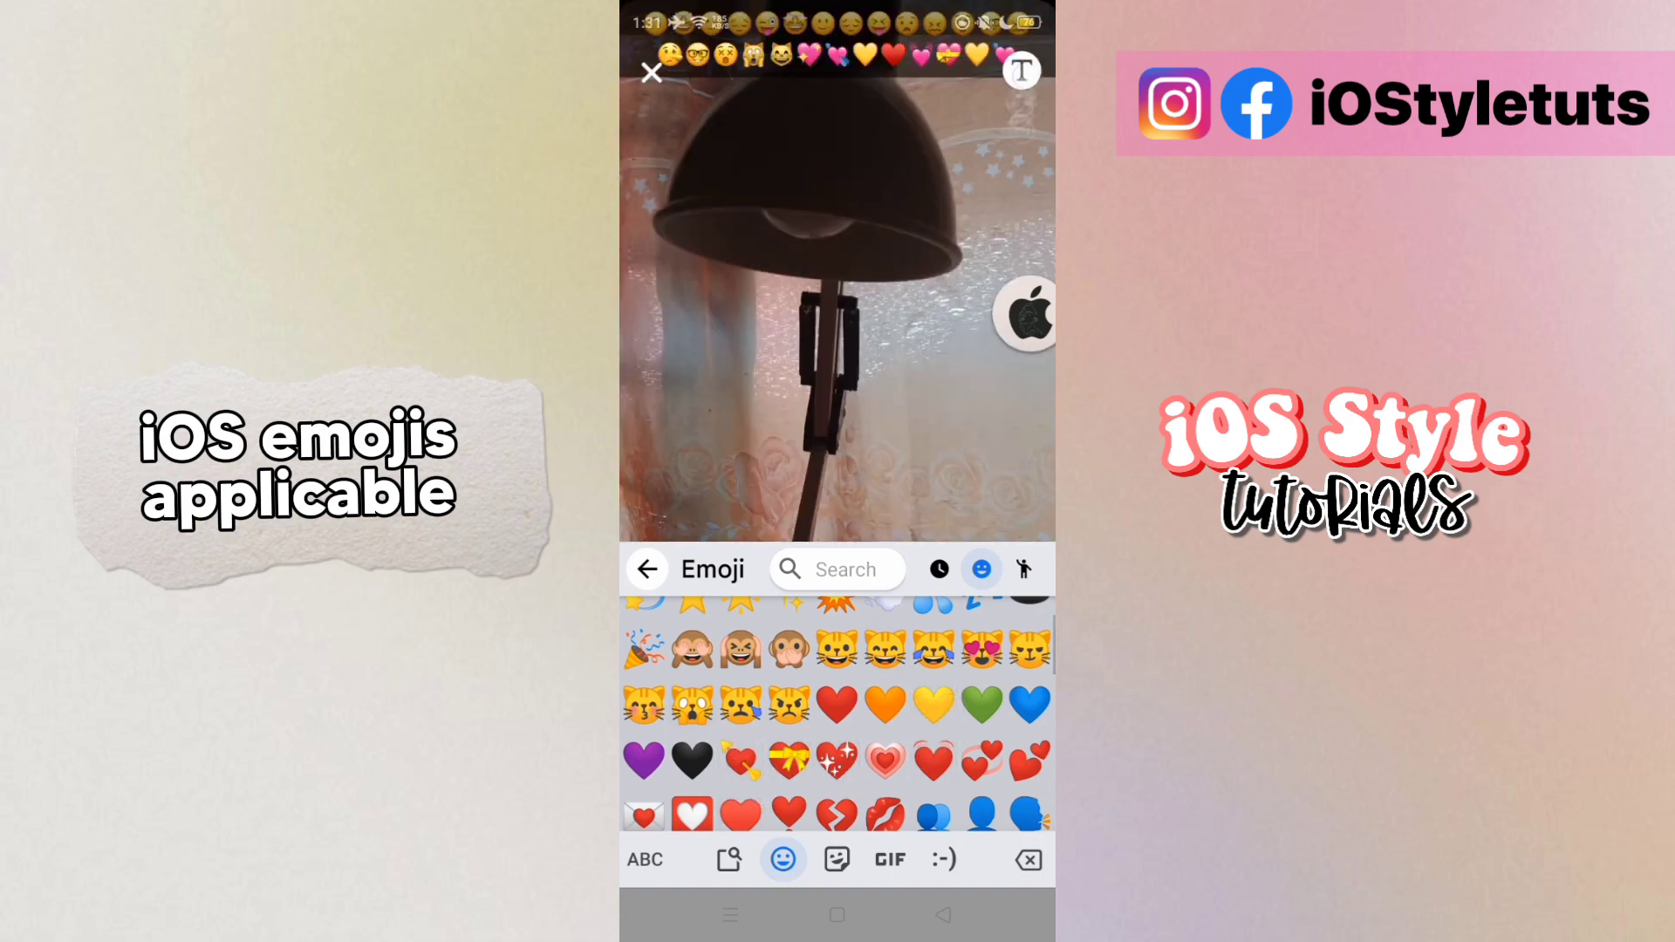
{"action": "left_click", "coordinate": [837, 196]}
{"action": "left_click_drag", "start_coordinate": [838, 380], "coordinate": [837, 478]}
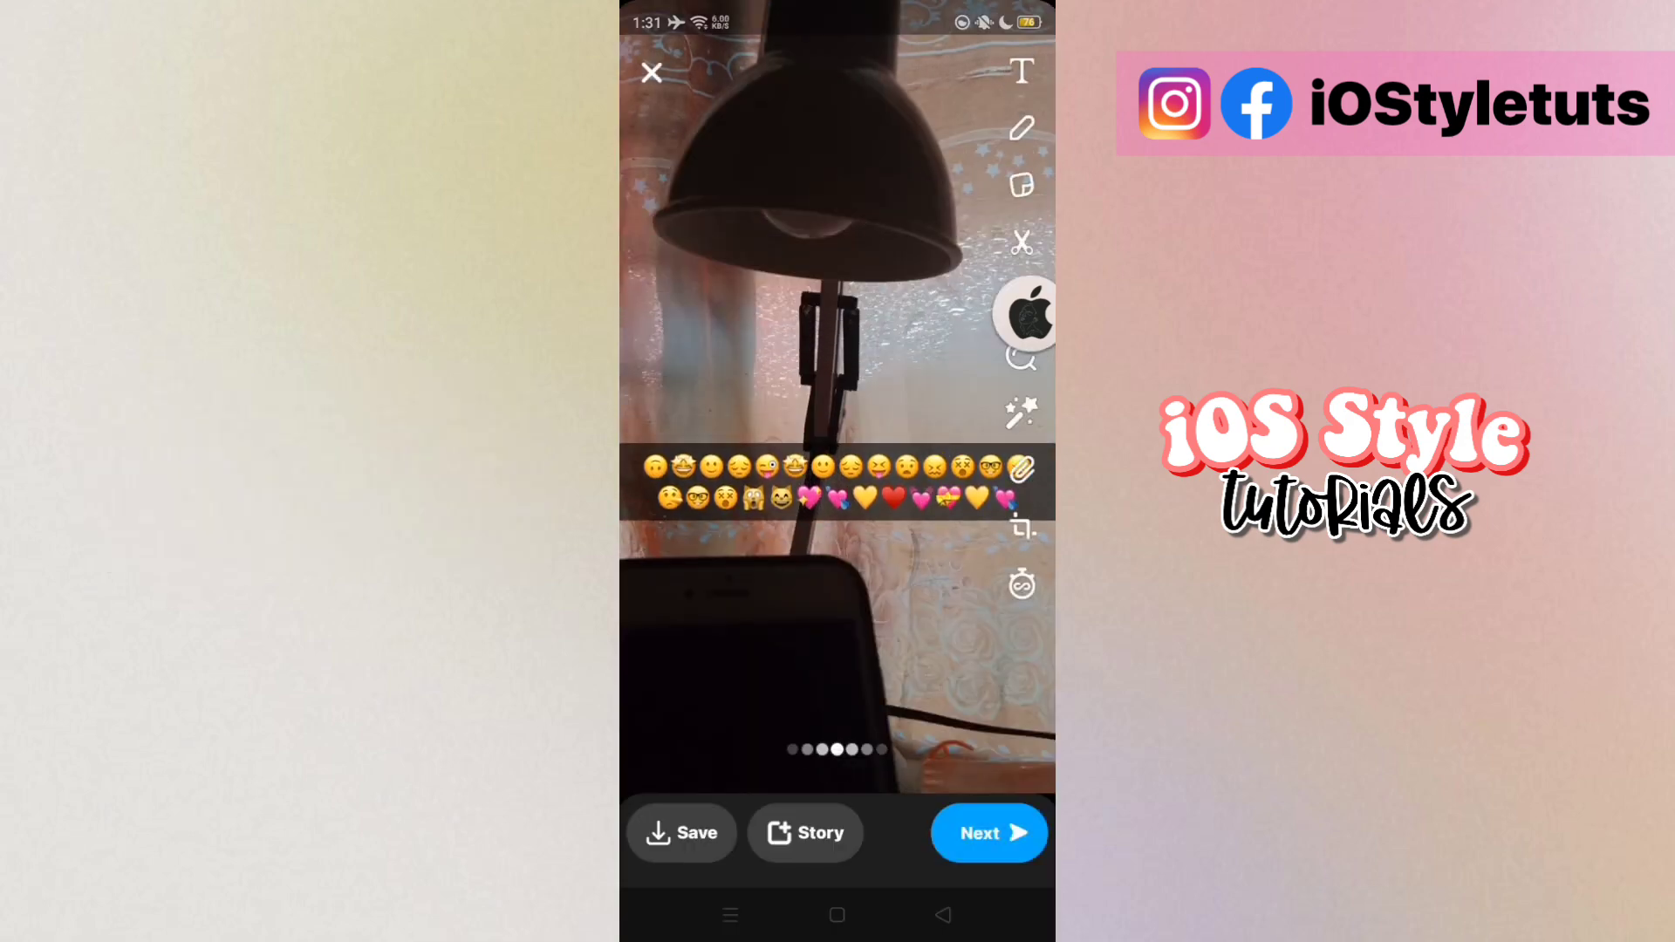
Add 'SNAPCHAT FONTS' in the bold capital font and move it above the emoji caption
{"action": "left_click", "coordinate": [1022, 72]}
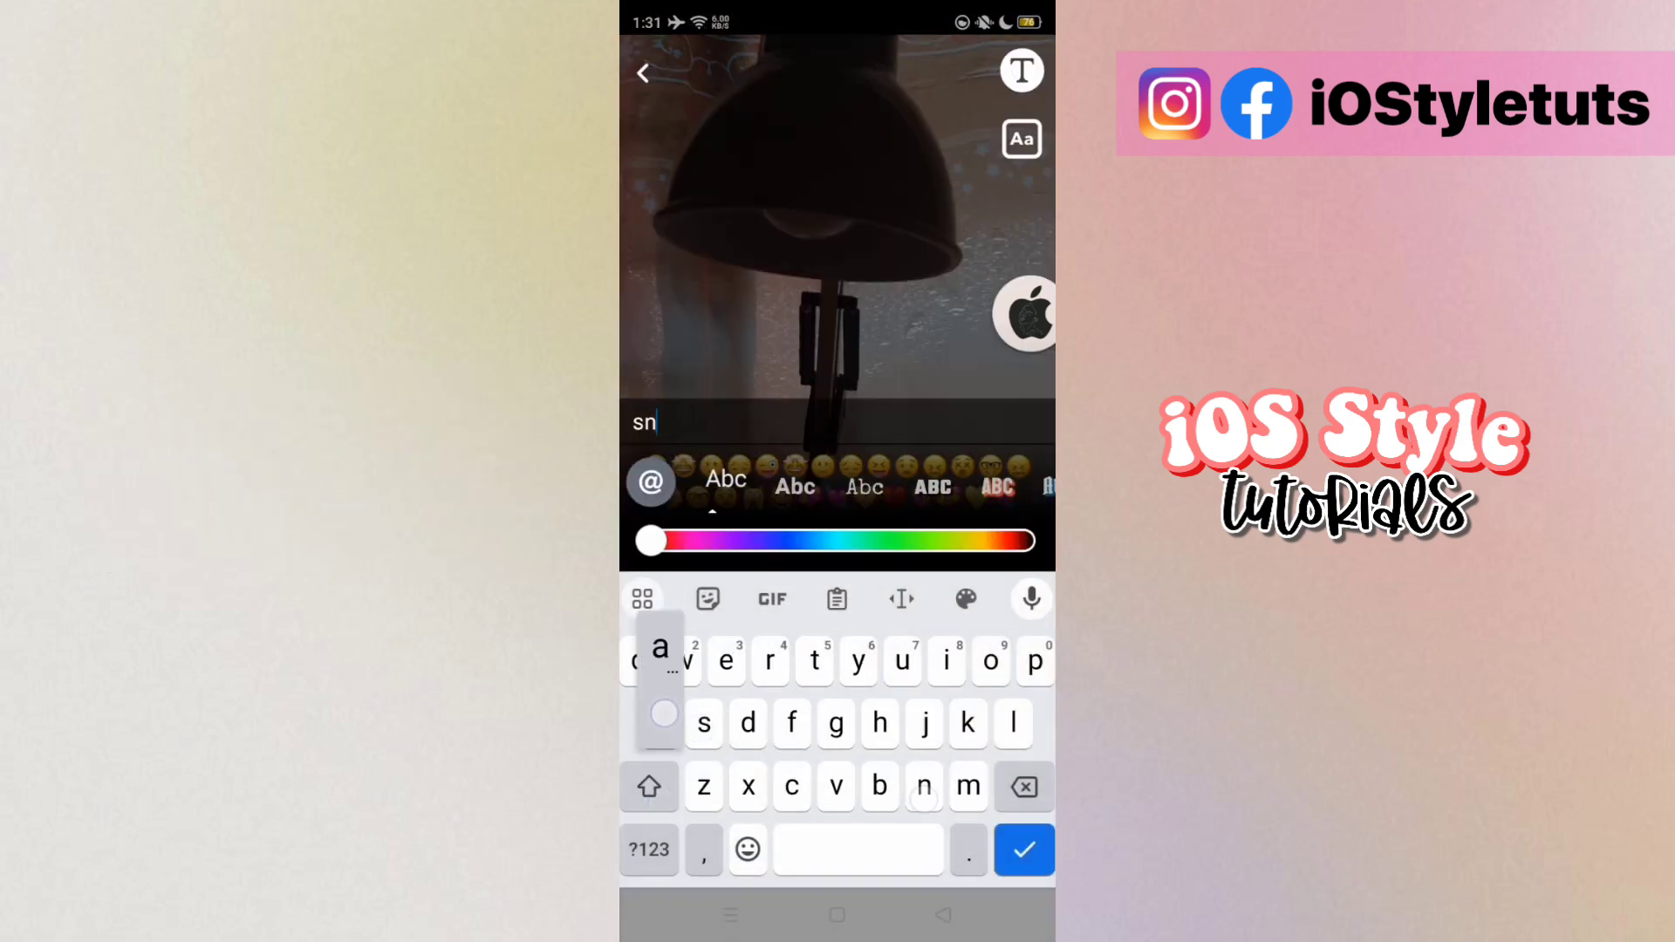
{"action": "type", "text": "snapchat fonts"}
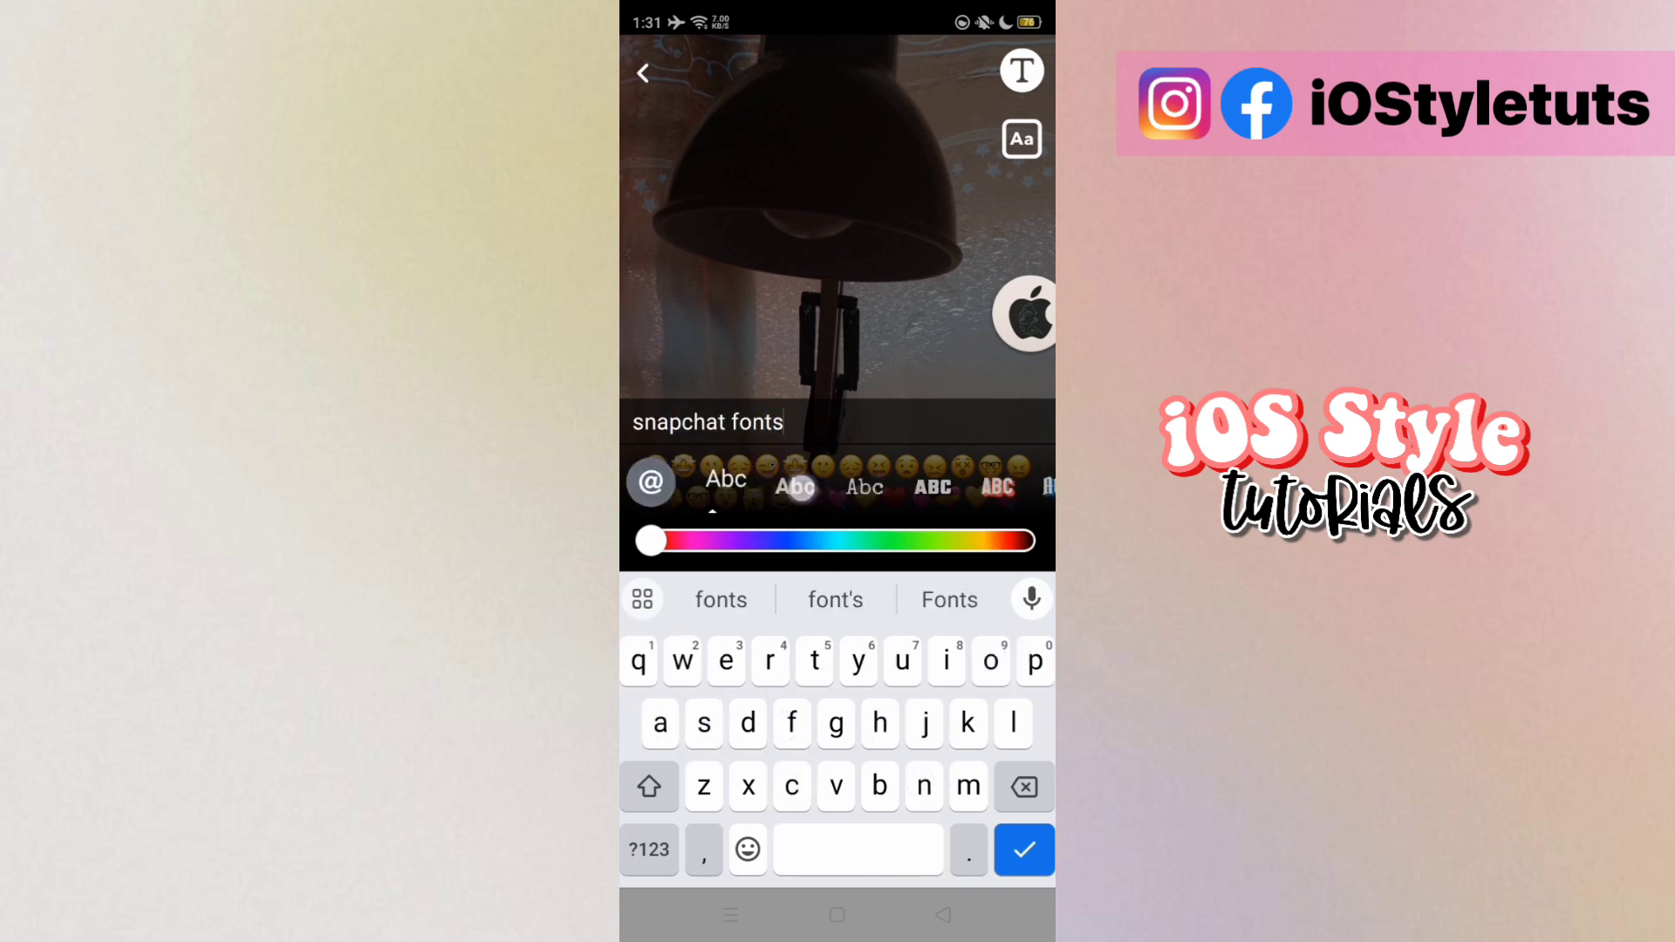
{"action": "left_click", "coordinate": [794, 487]}
{"action": "left_click", "coordinate": [796, 487]}
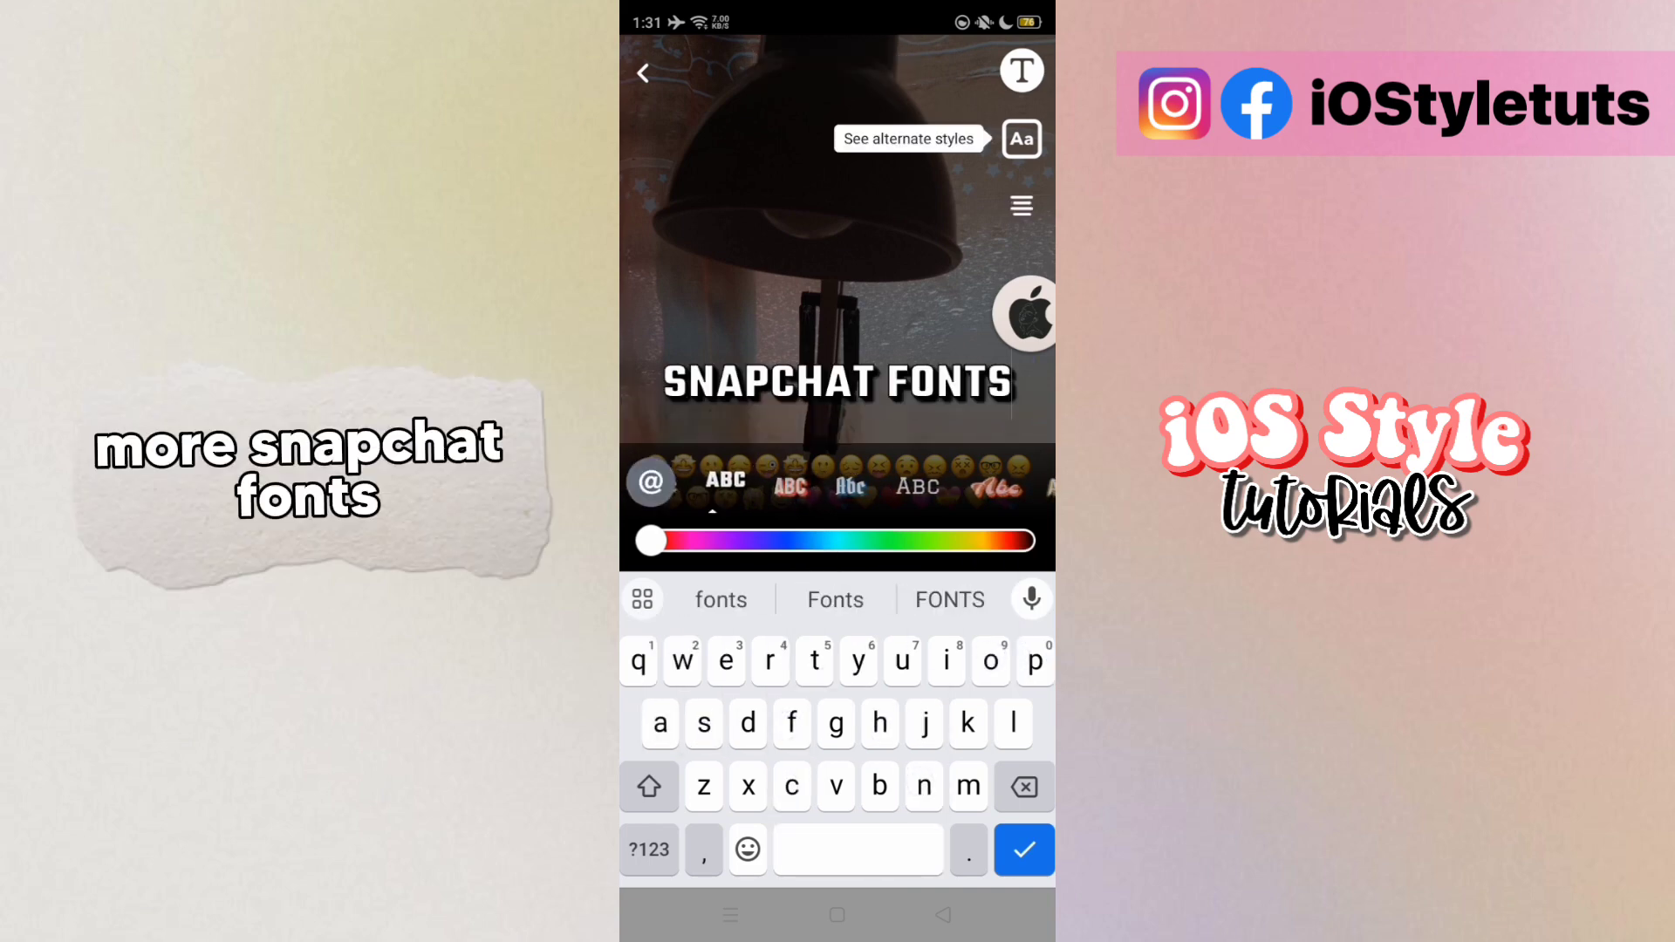
{"action": "left_click", "coordinate": [792, 485]}
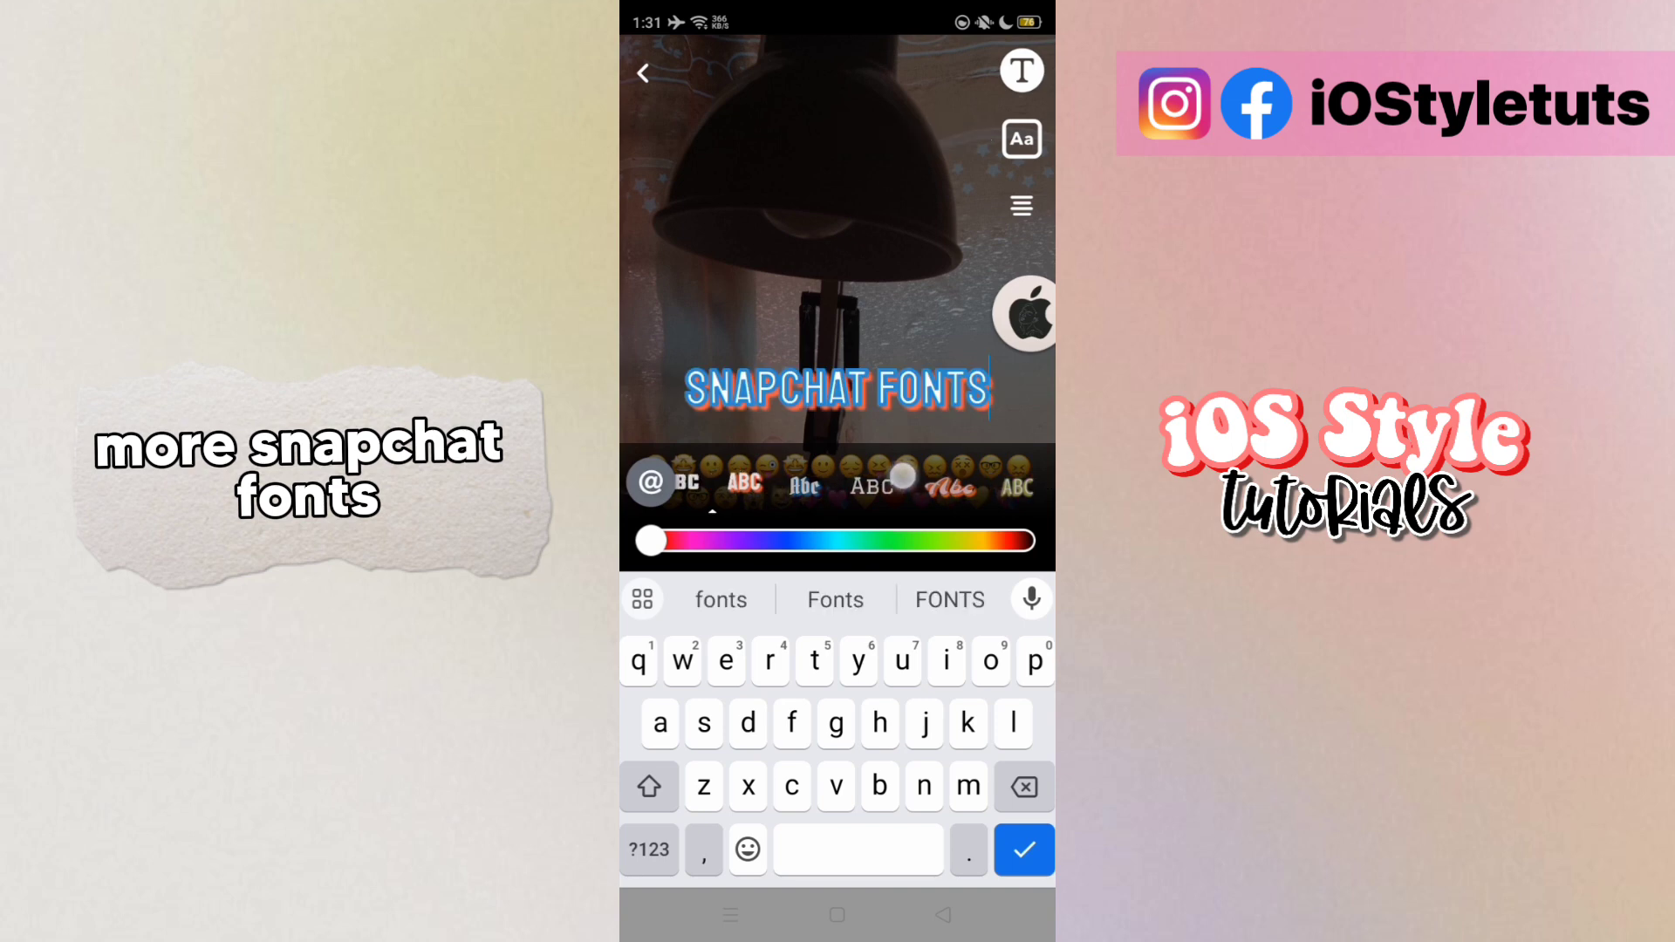
{"action": "left_click", "coordinate": [916, 484]}
{"action": "left_click", "coordinate": [725, 482]}
{"action": "left_click", "coordinate": [1023, 851]}
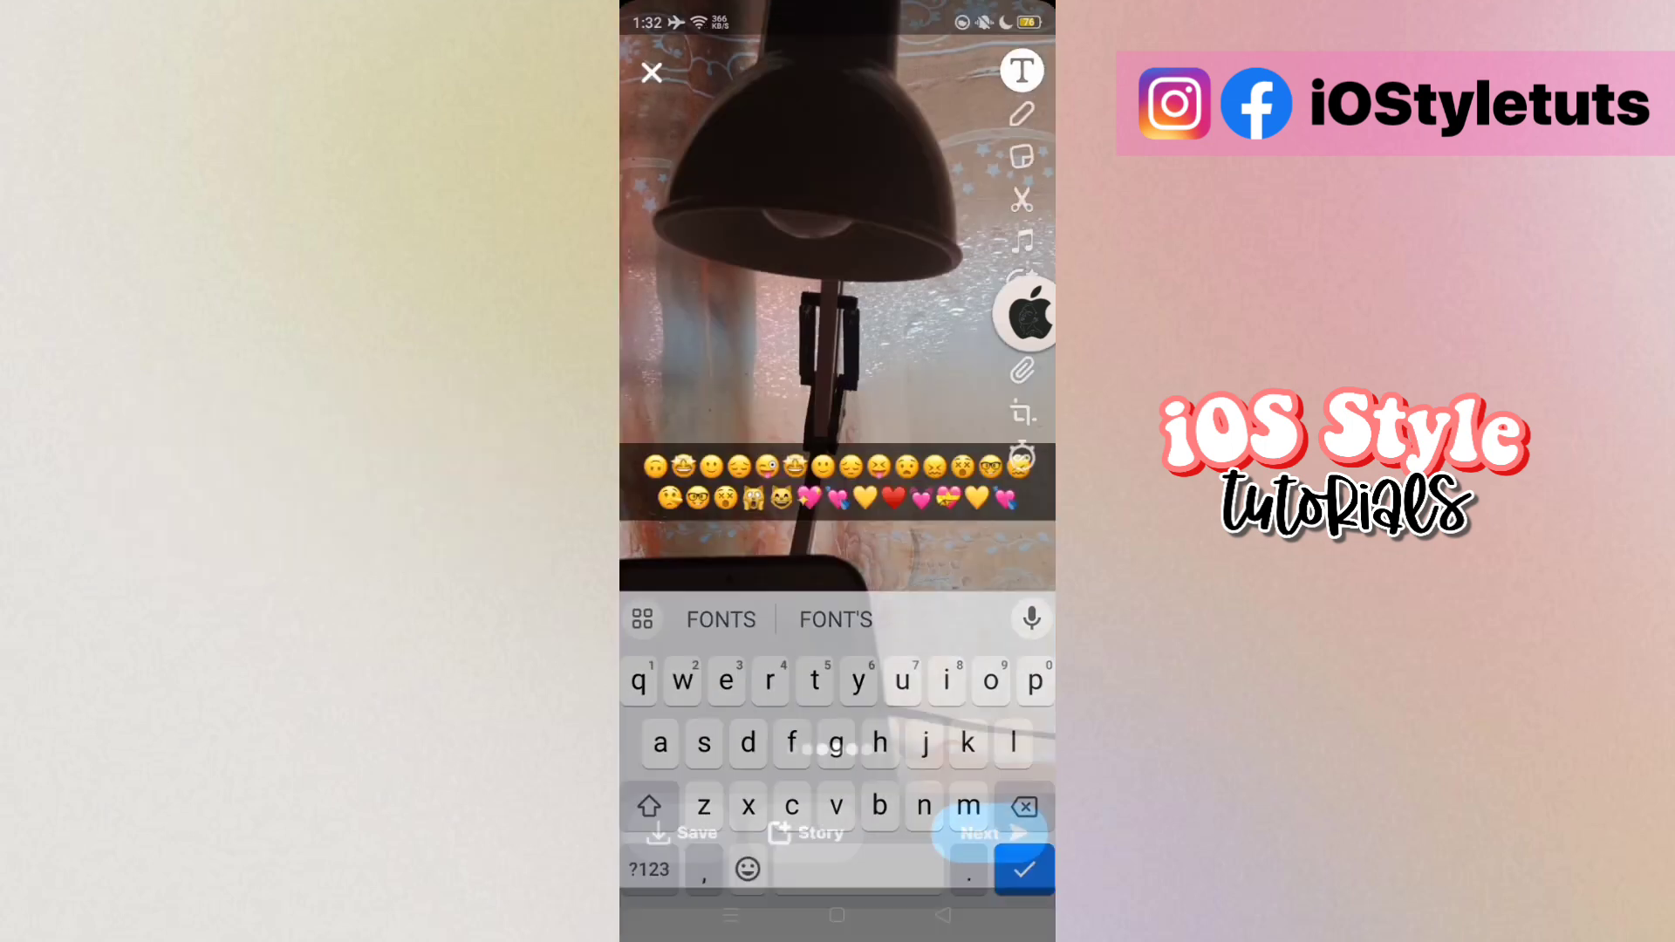
{"action": "mouse_move", "coordinate": [838, 390]}
{"action": "left_mouse_down"}
{"action": "mouse_move", "coordinate": [838, 309]}
{"action": "mouse_move", "coordinate": [837, 341]}
{"action": "left_mouse_up"}
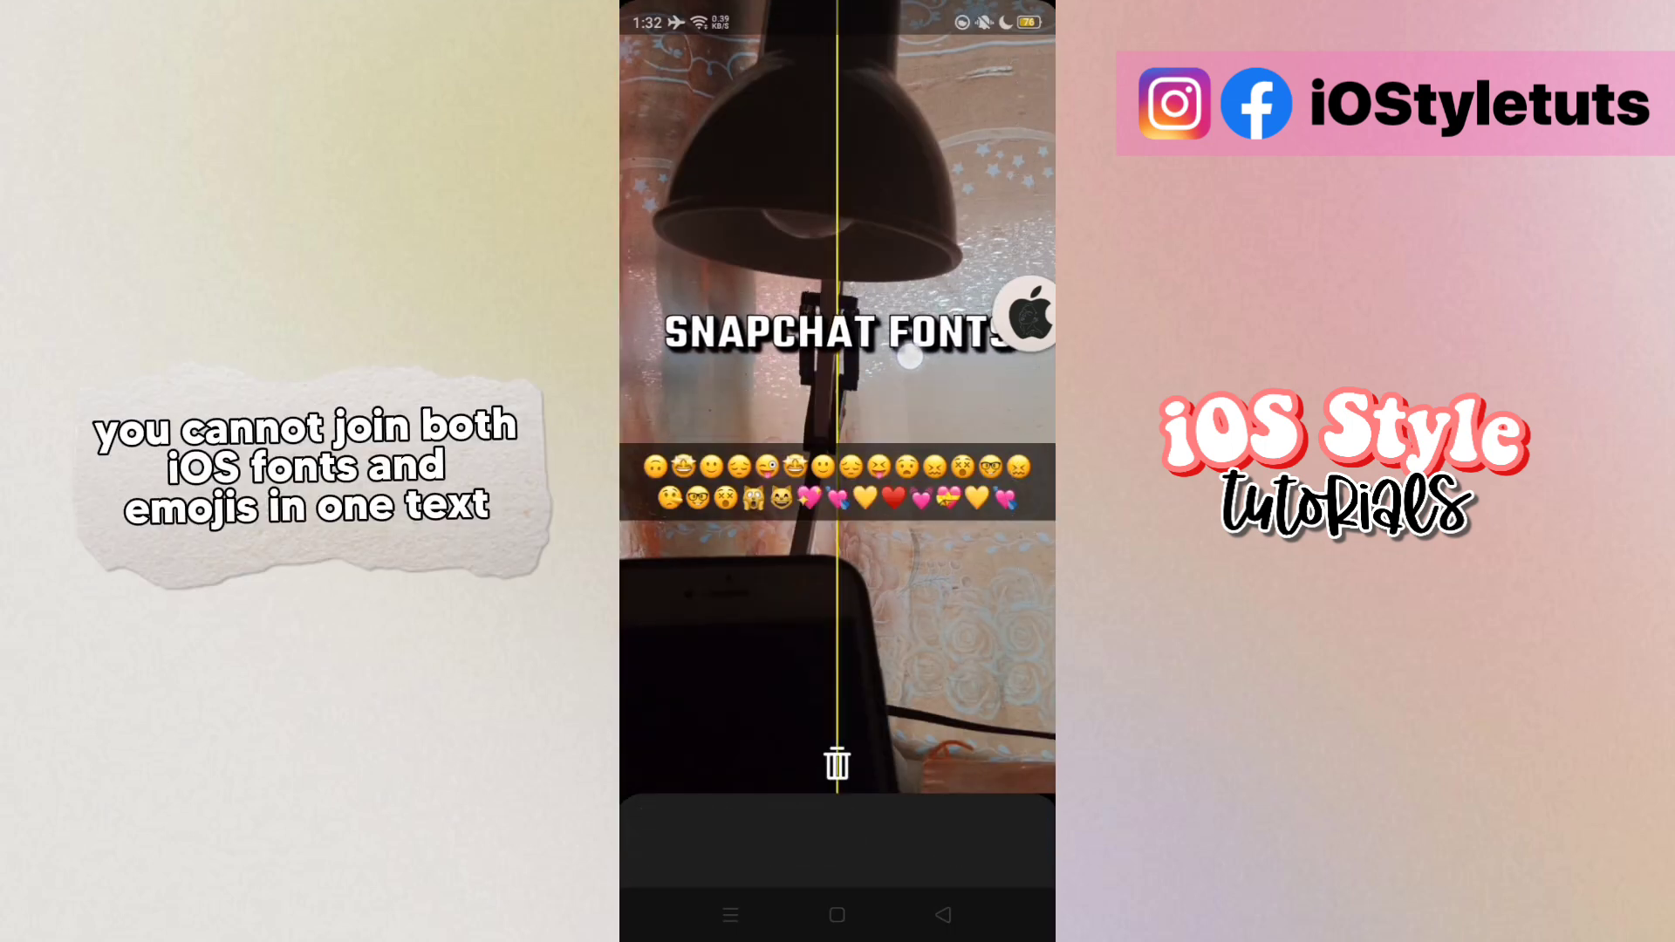
Add a text of four iOS emojis, including a zany face, beneath SNAPCHAT FONTS
{"action": "left_click", "coordinate": [1022, 70]}
{"action": "left_click_drag", "start_coordinate": [1021, 486], "coordinate": [957, 486]}
{"action": "left_click", "coordinate": [746, 850]}
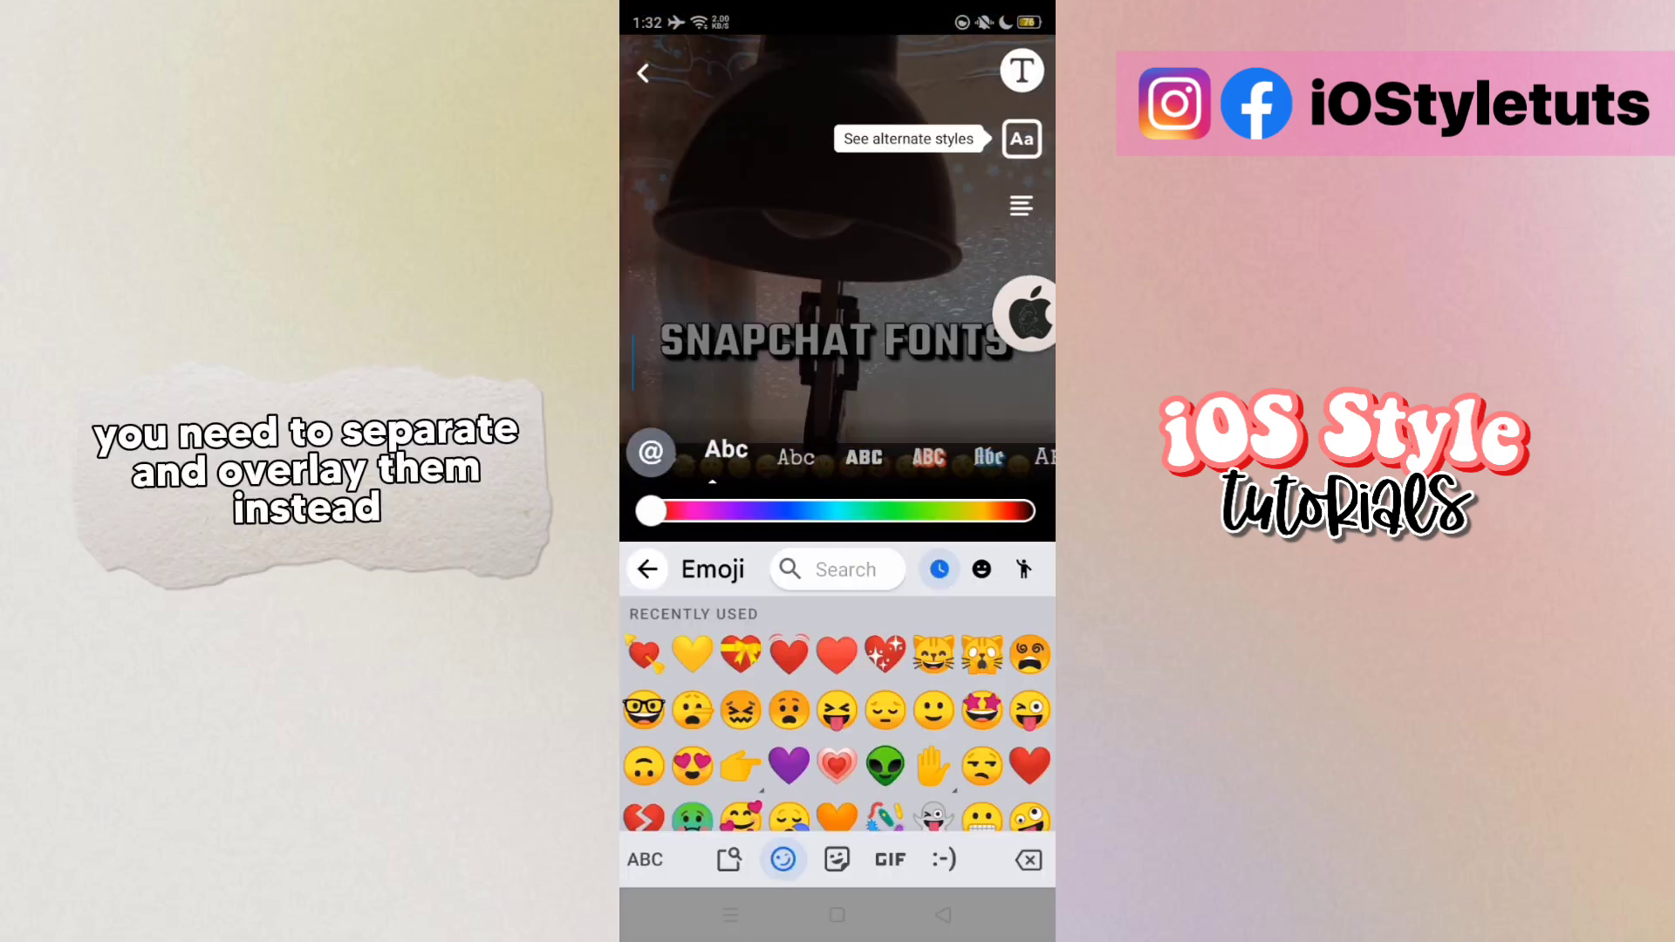
{"action": "left_click", "coordinate": [982, 569]}
{"action": "scroll", "coordinate": [838, 713], "scroll_direction": "down", "scroll_amount": 2}
{"action": "left_click", "coordinate": [836, 627]}
{"action": "scroll", "coordinate": [838, 712], "scroll_direction": "down", "scroll_amount": 2}
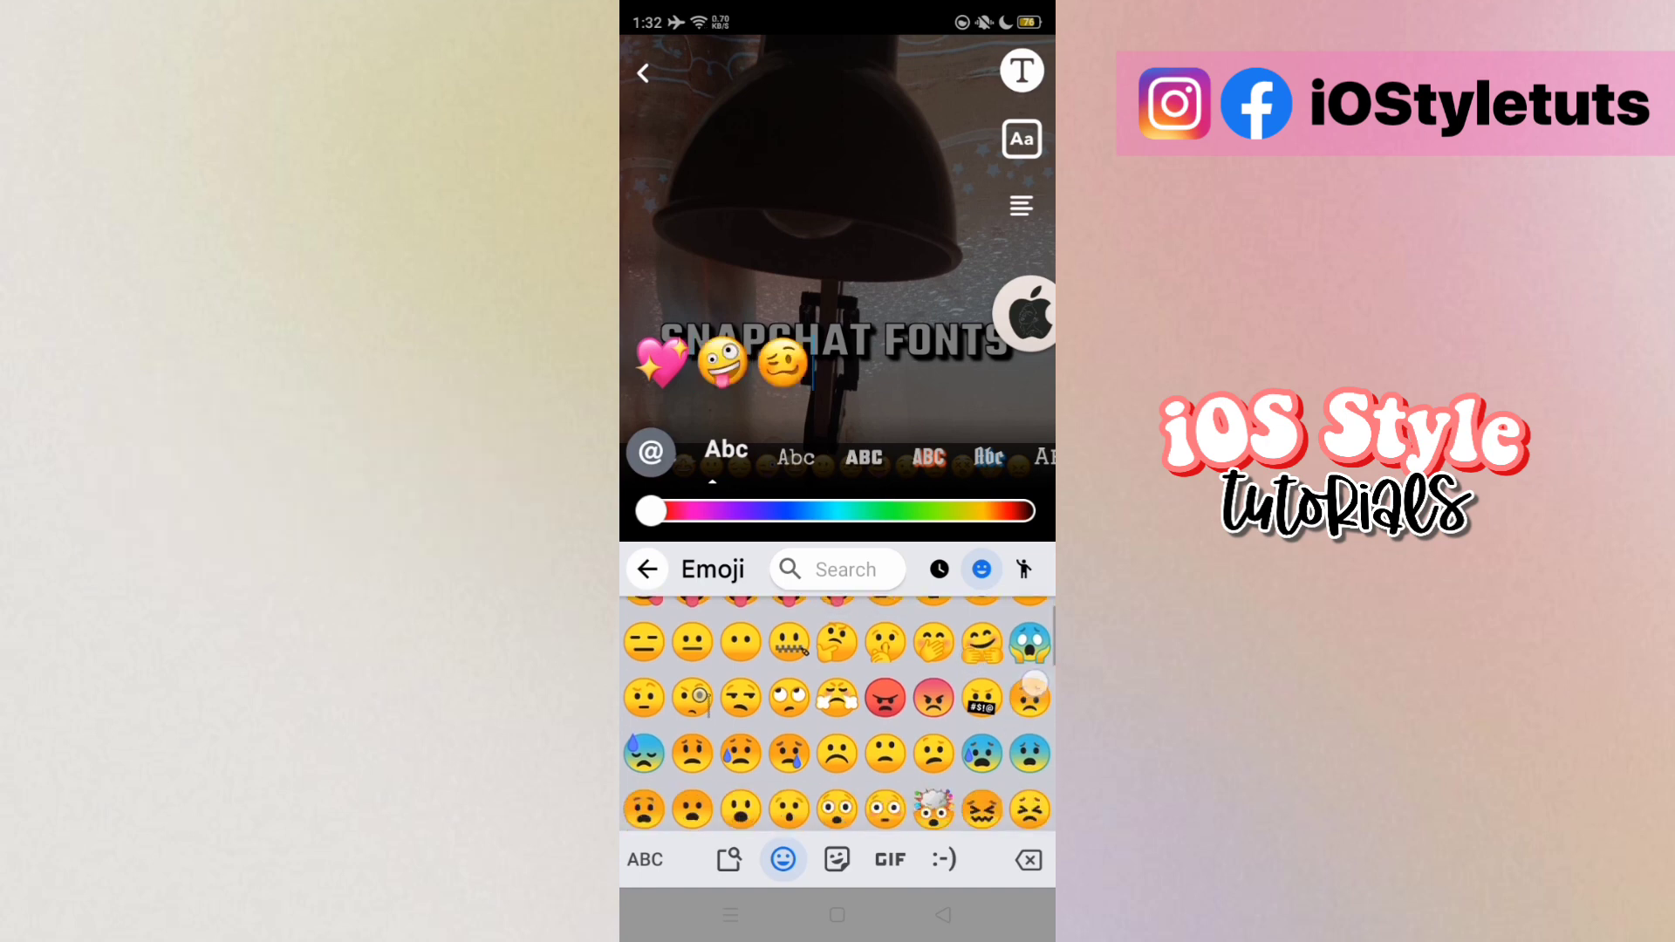
{"action": "left_click", "coordinate": [837, 196]}
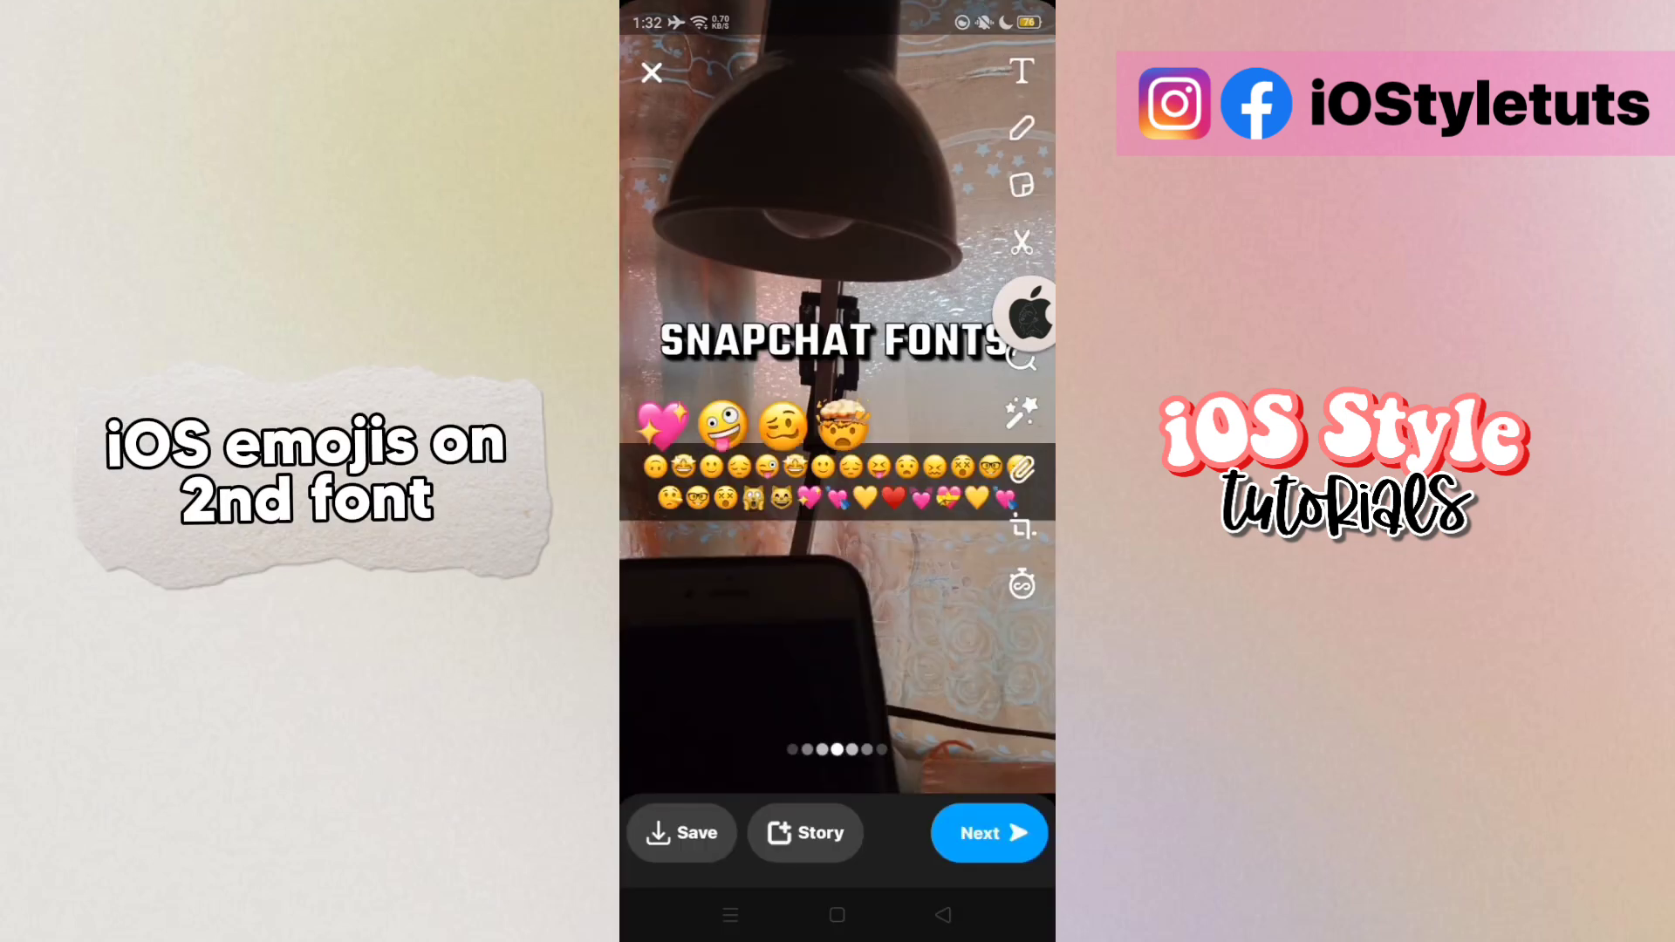
{"action": "mouse_move", "coordinate": [759, 359]}
{"action": "left_mouse_down"}
{"action": "mouse_move", "coordinate": [739, 691]}
{"action": "mouse_move", "coordinate": [707, 661]}
{"action": "mouse_move", "coordinate": [687, 683]}
{"action": "mouse_move", "coordinate": [688, 666]}
{"action": "left_mouse_up"}
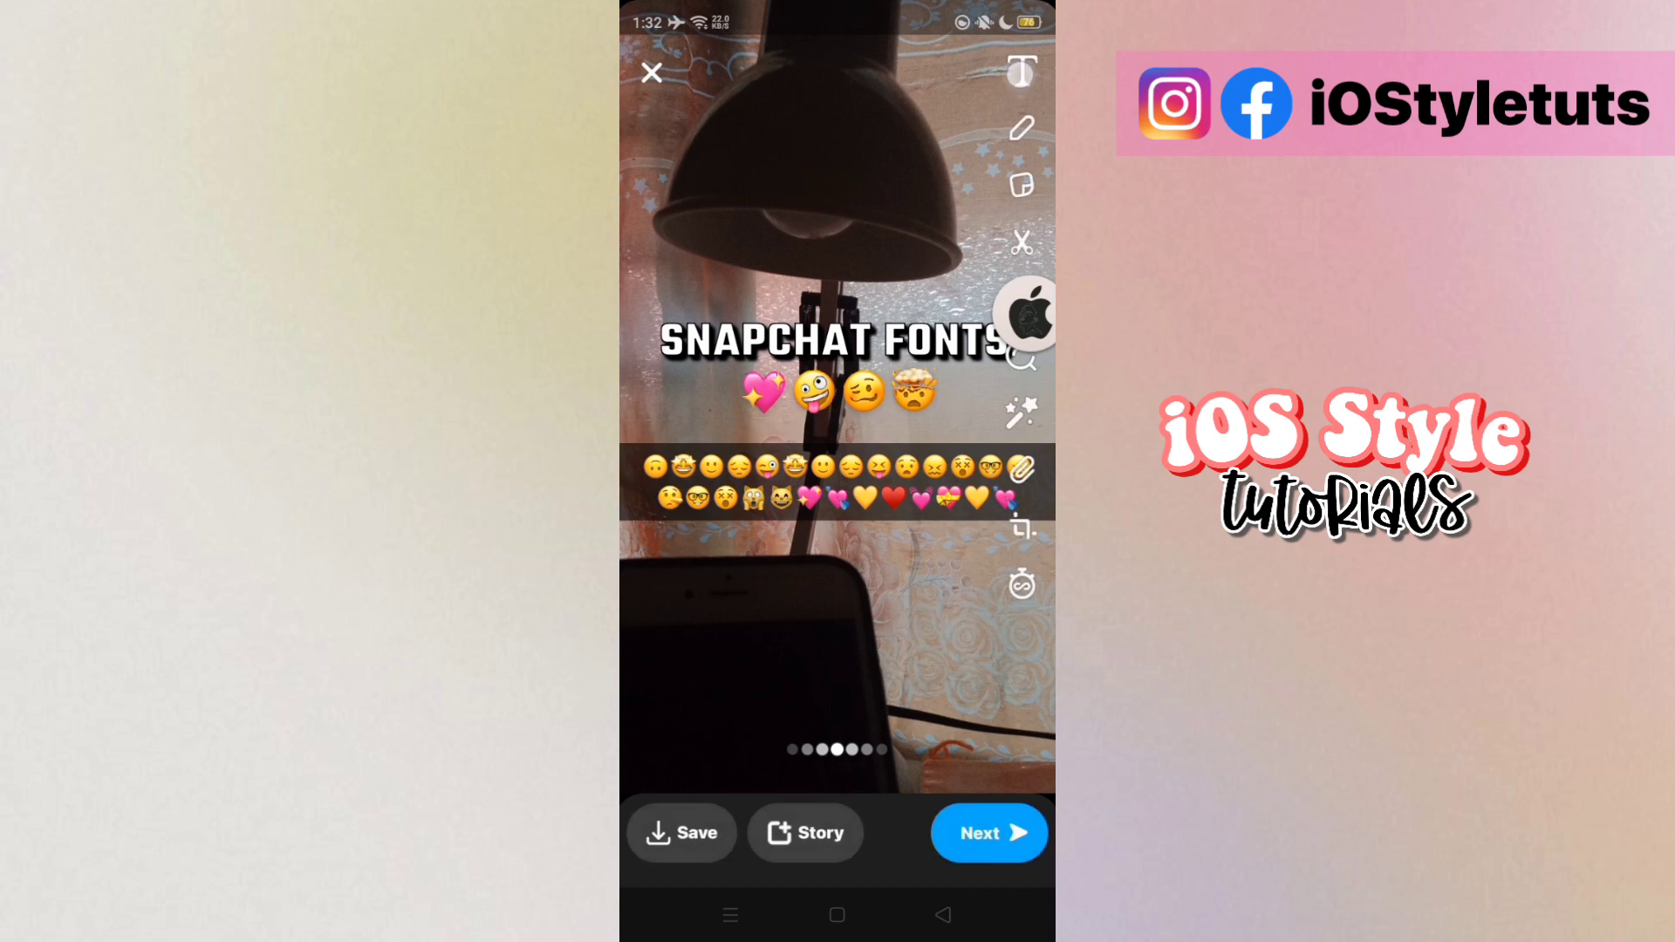
Add a green-glow 'New Fonts Latest Version' caption to the snap
{"action": "left_click", "coordinate": [1020, 73]}
{"action": "left_click_drag", "start_coordinate": [969, 488], "coordinate": [733, 487]}
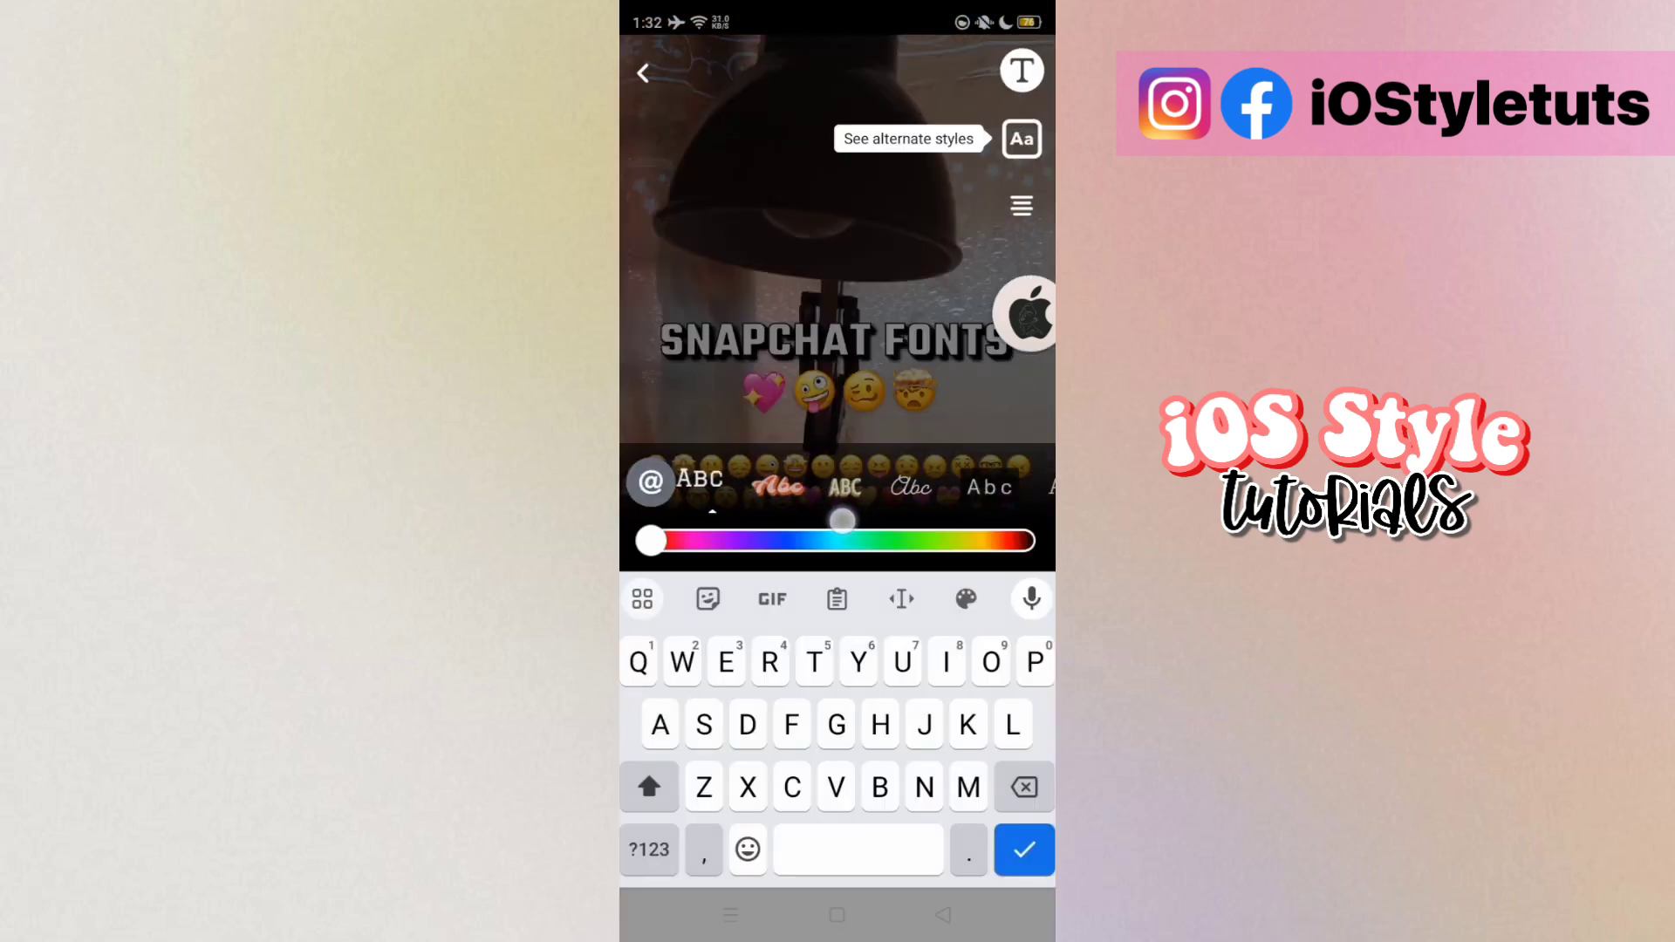
{"action": "type", "text": "New "}
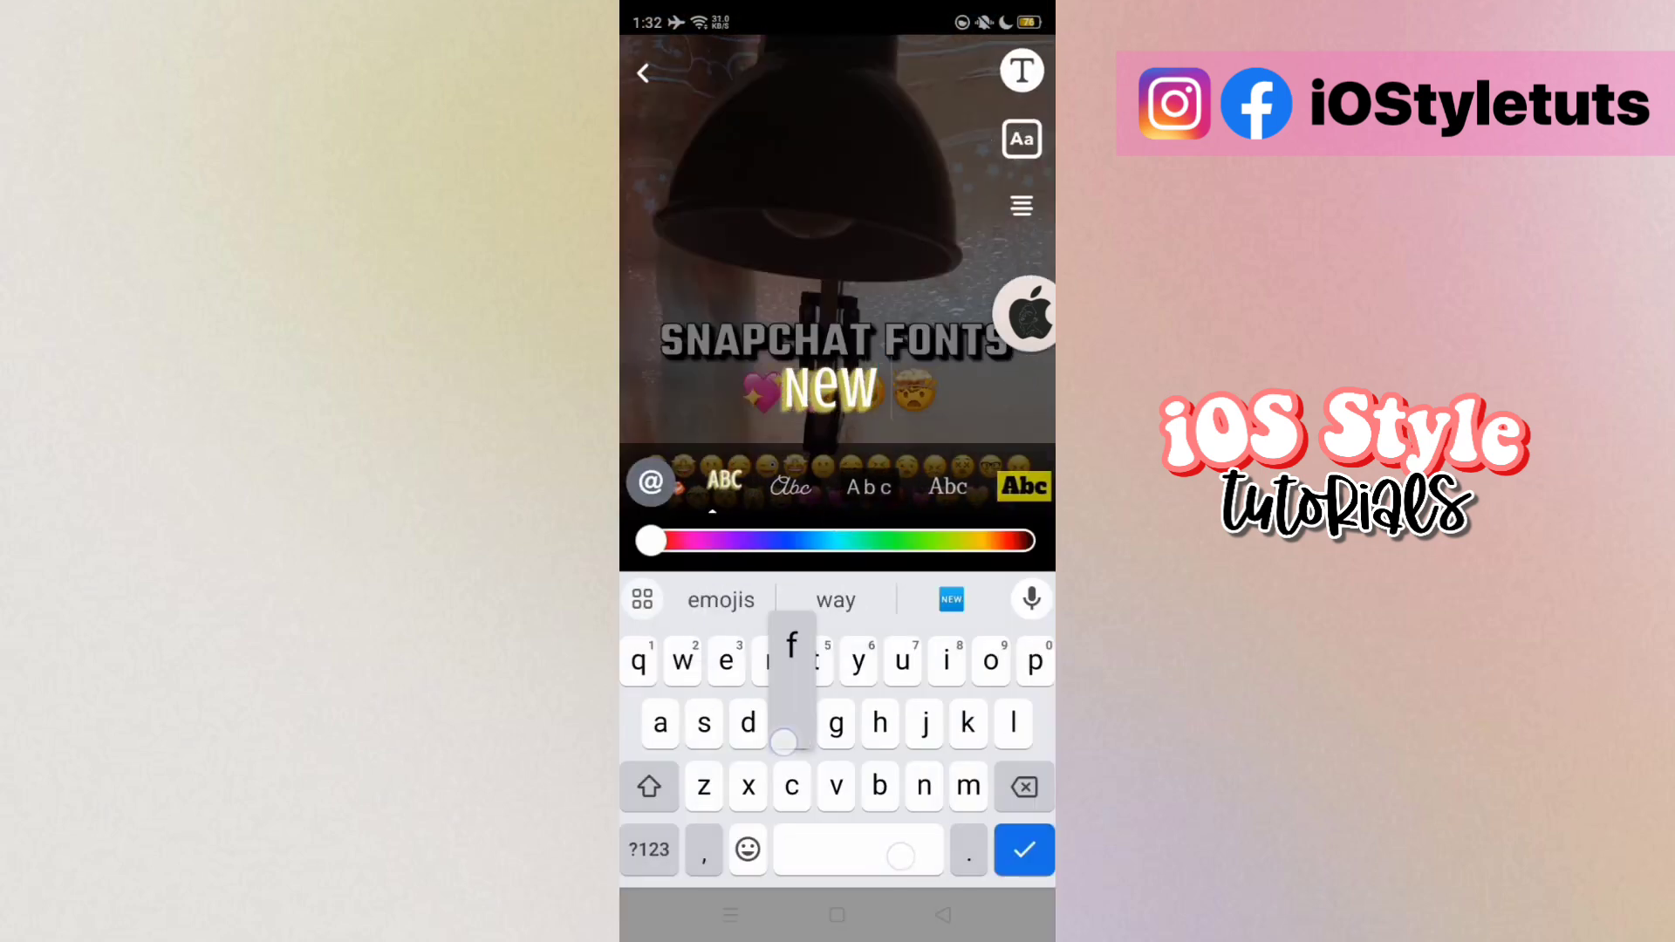
{"action": "type", "text": "Fonts Style"}
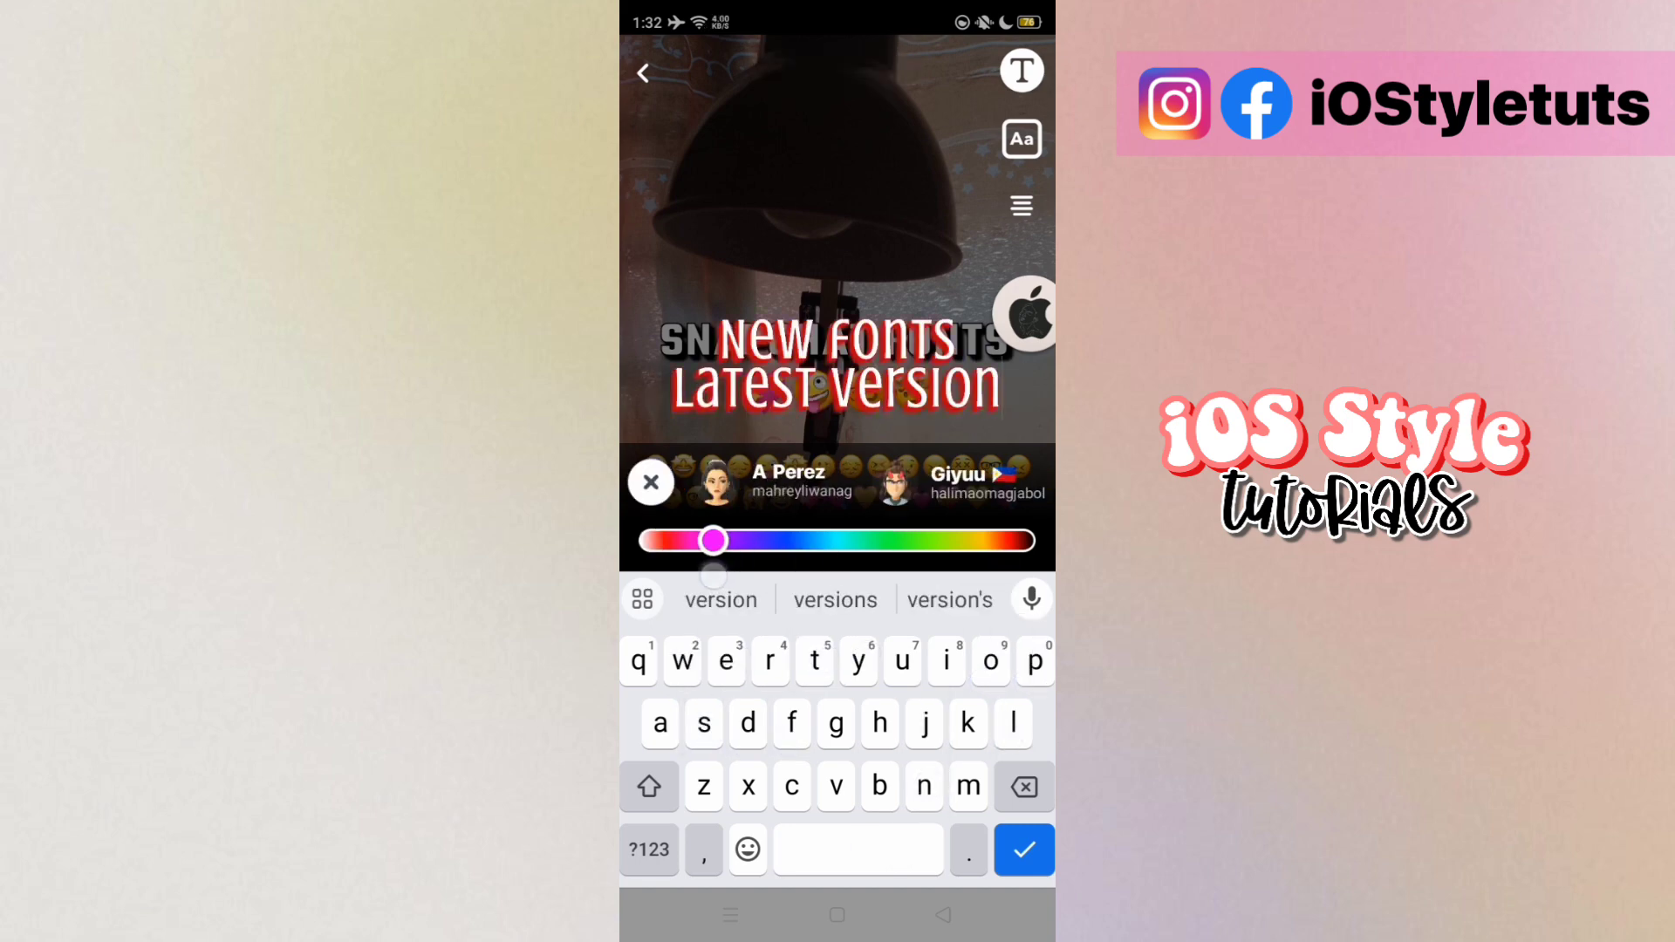
{"action": "left_click_drag", "start_coordinate": [713, 541], "coordinate": [982, 541]}
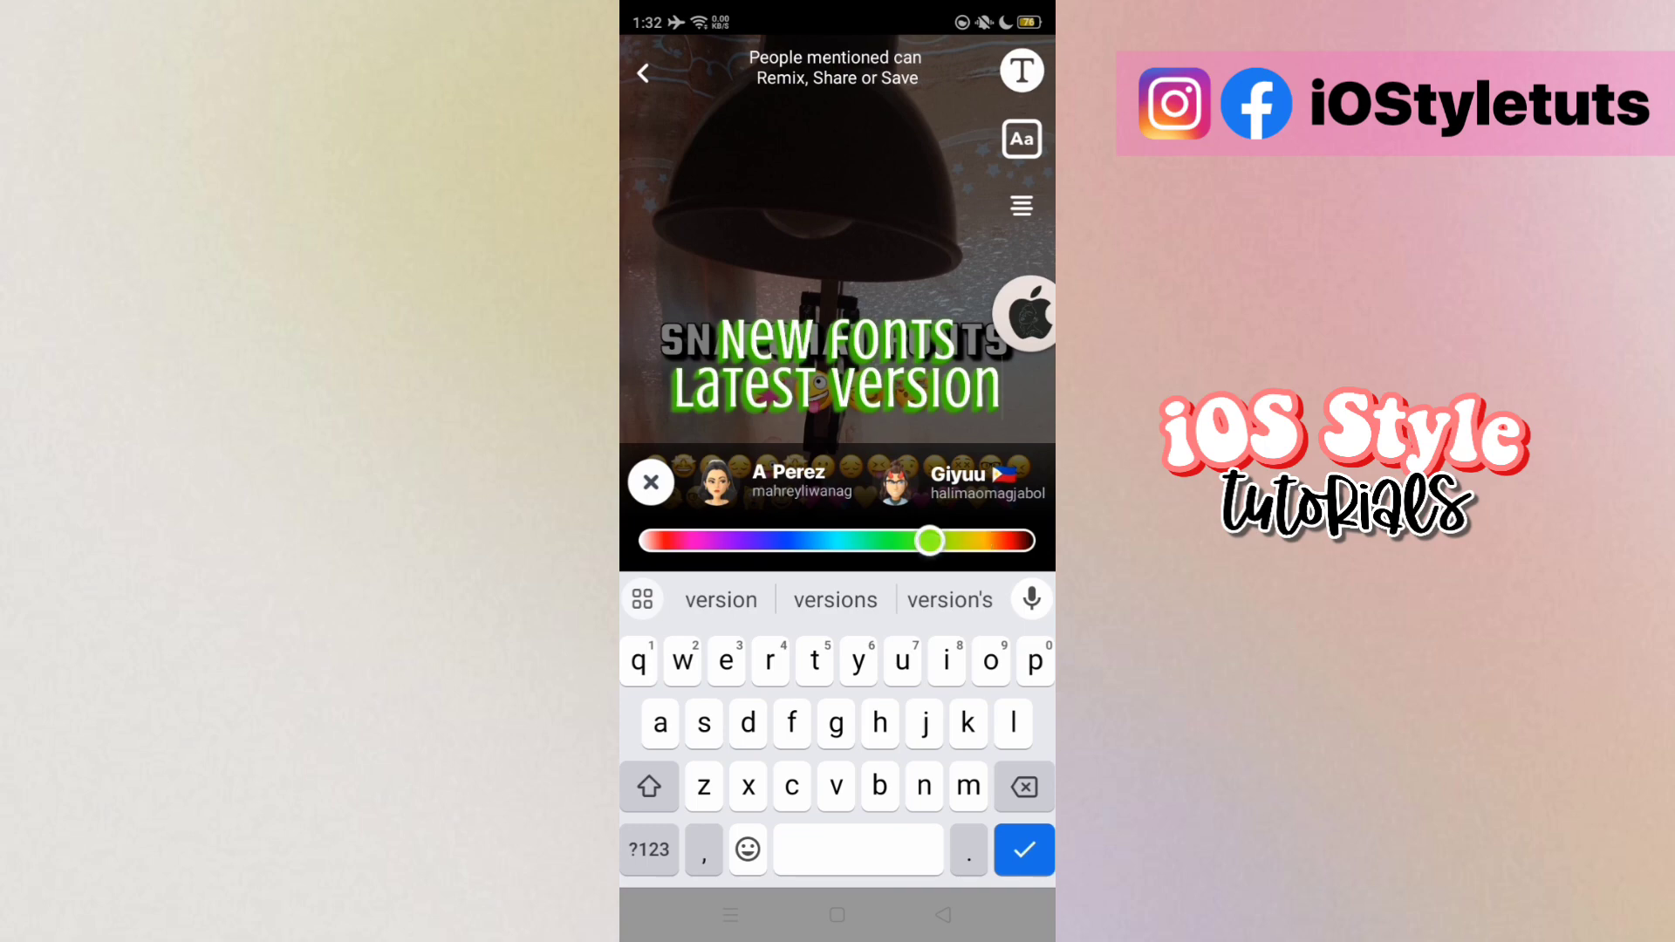
{"action": "left_click", "coordinate": [837, 196]}
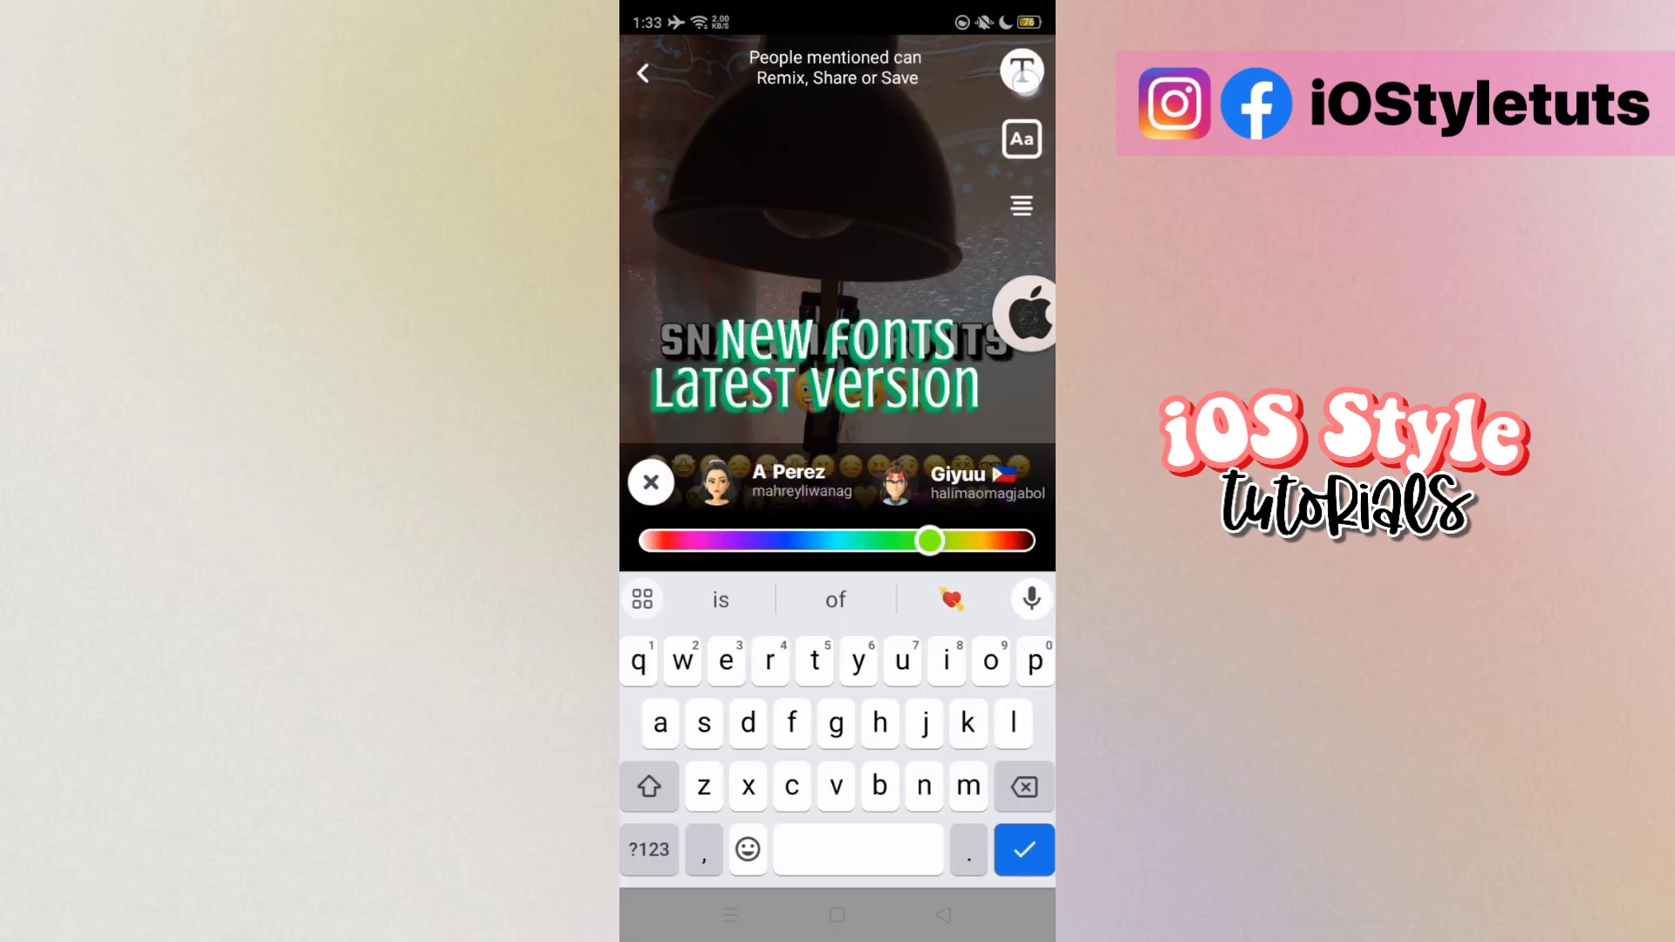
Adjust the caption placement and save the finished snap
{"action": "left_click", "coordinate": [1023, 71]}
{"action": "left_click_drag", "start_coordinate": [934, 627], "coordinate": [955, 623]}
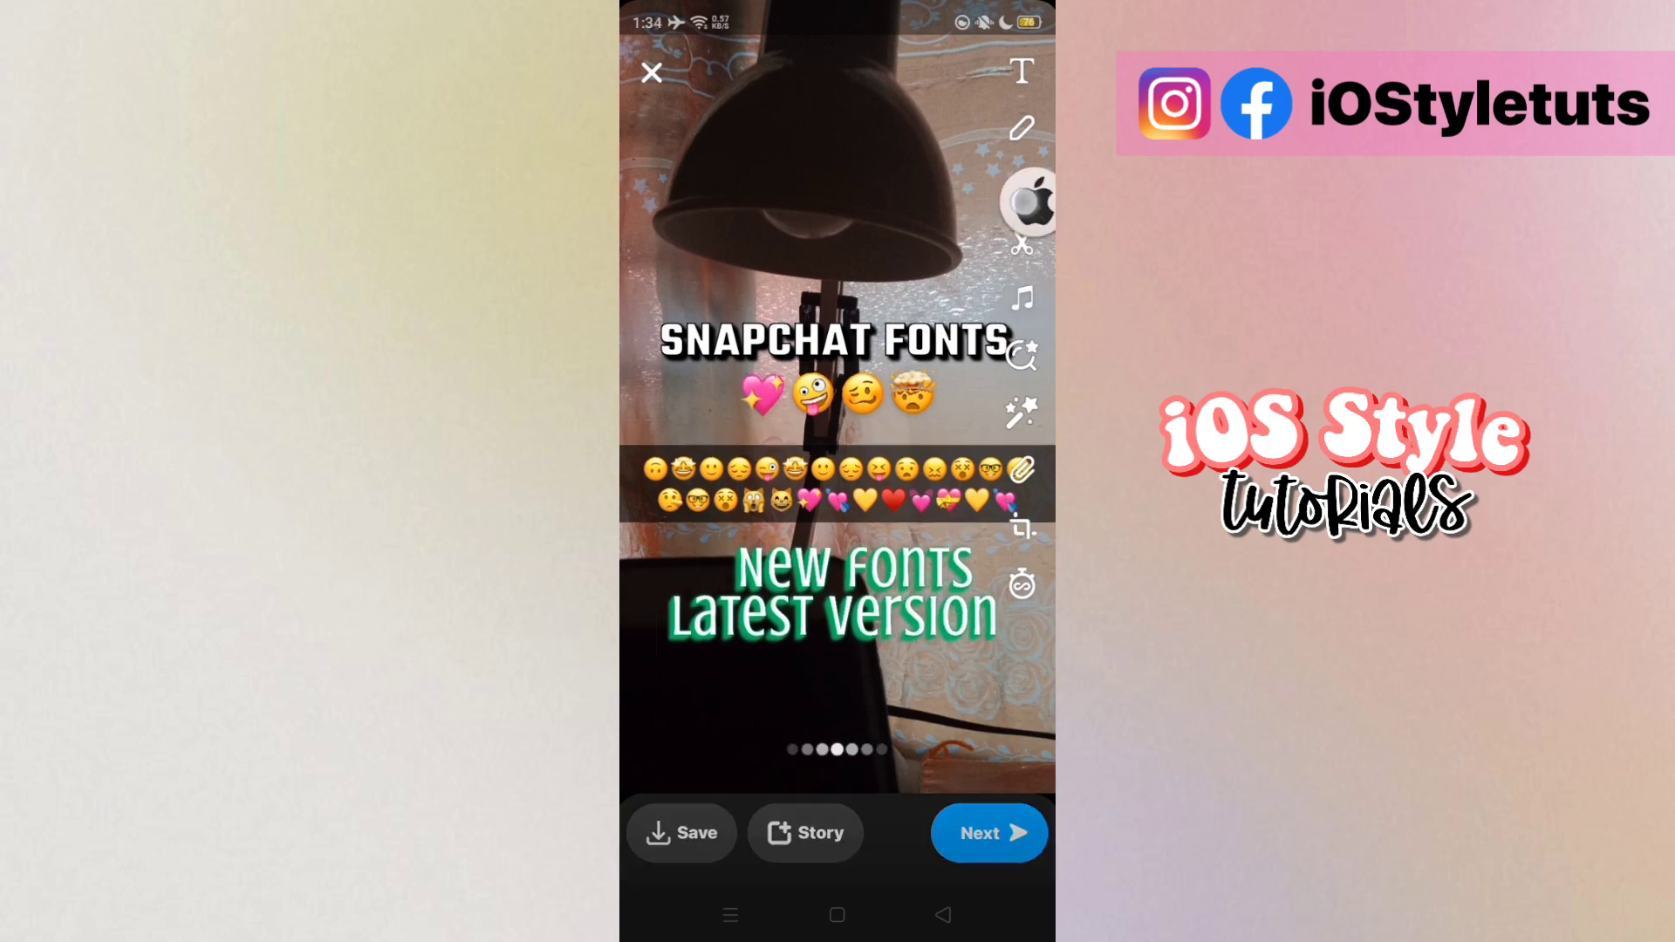
{"action": "left_click_drag", "start_coordinate": [1028, 317], "coordinate": [1031, 481]}
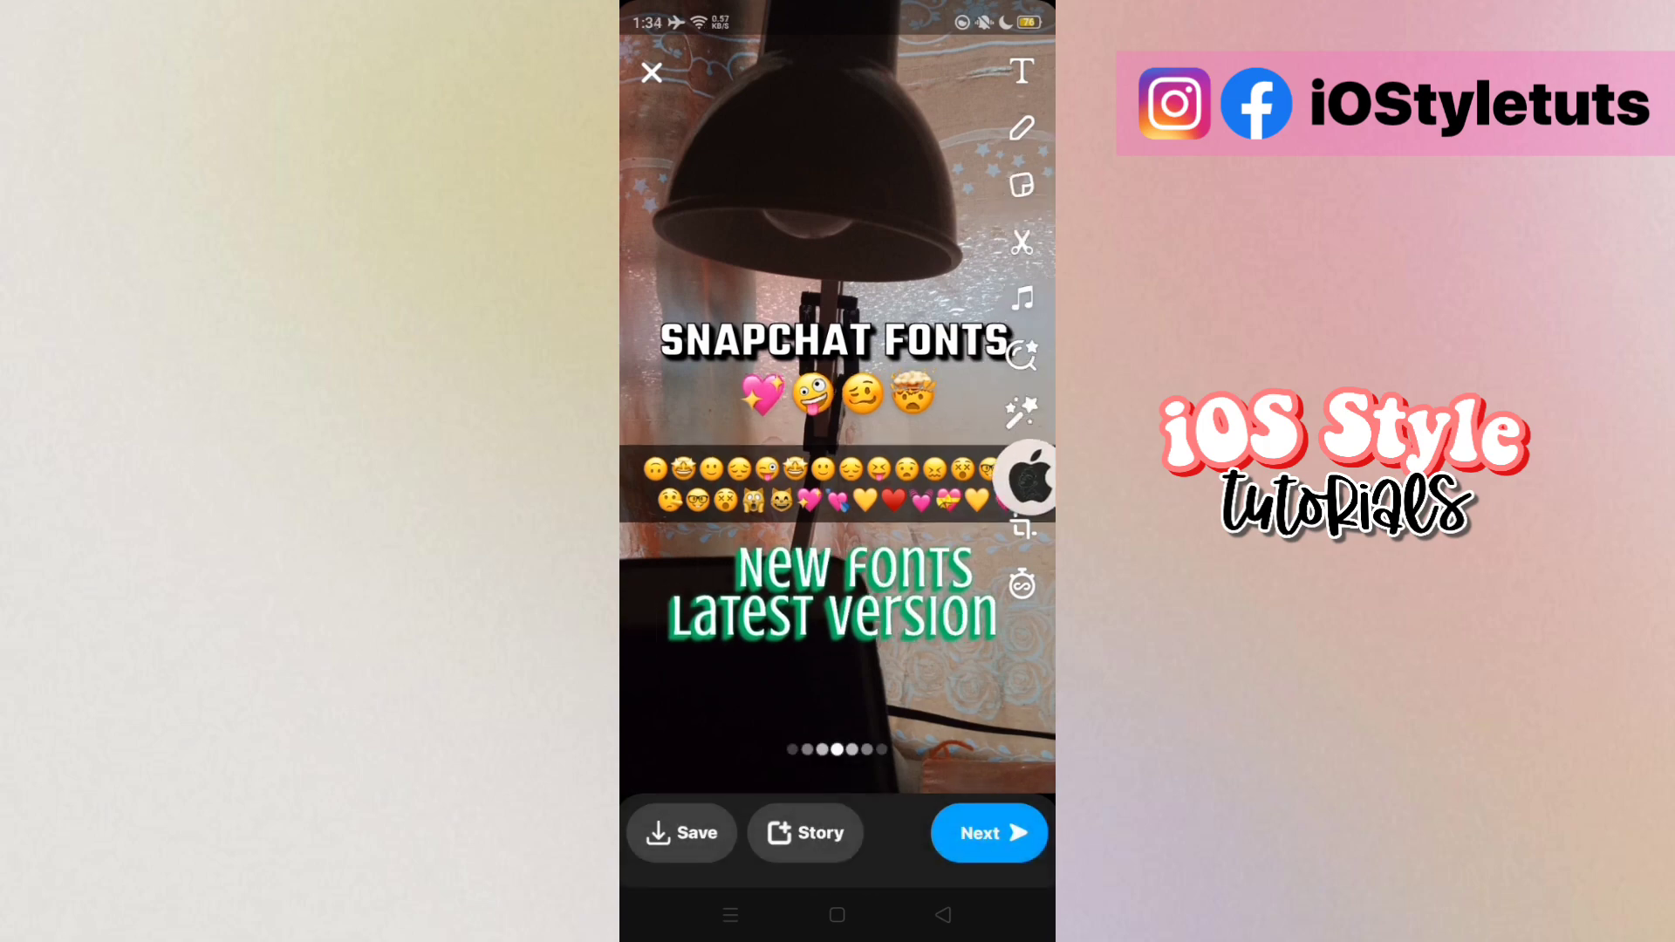
{"action": "left_click", "coordinate": [682, 834]}
Confirm the save, post to My Story, play it from the profile, and return to camera
{"action": "left_click", "coordinate": [835, 796]}
{"action": "left_click", "coordinate": [820, 833]}
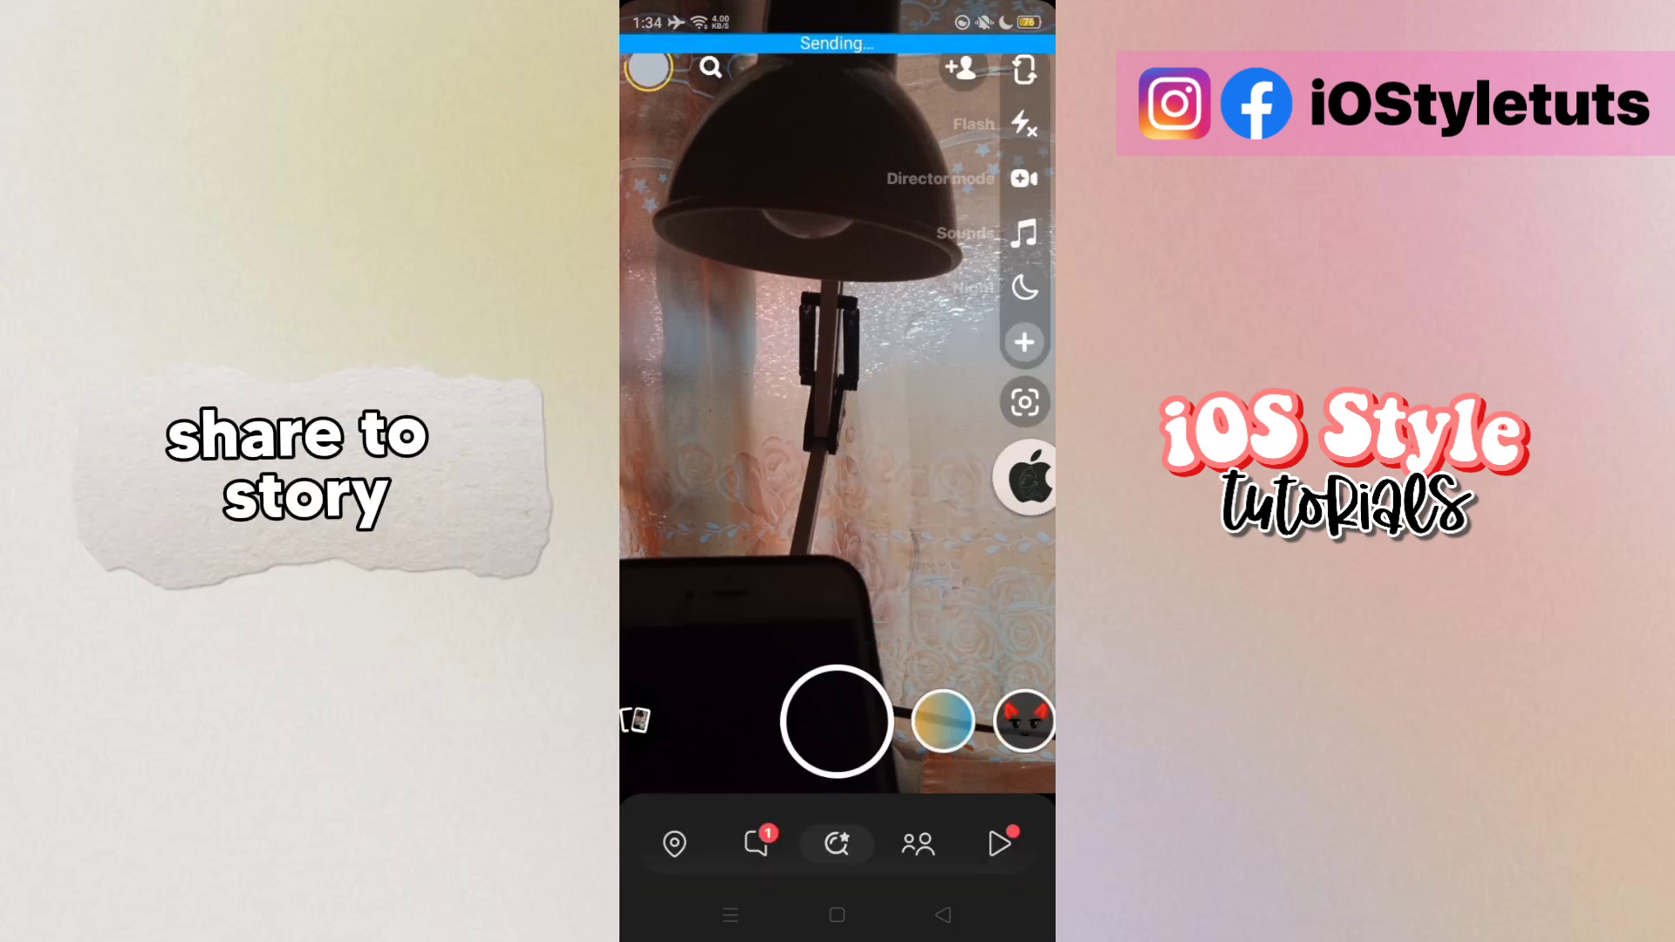
{"action": "left_click", "coordinate": [650, 68]}
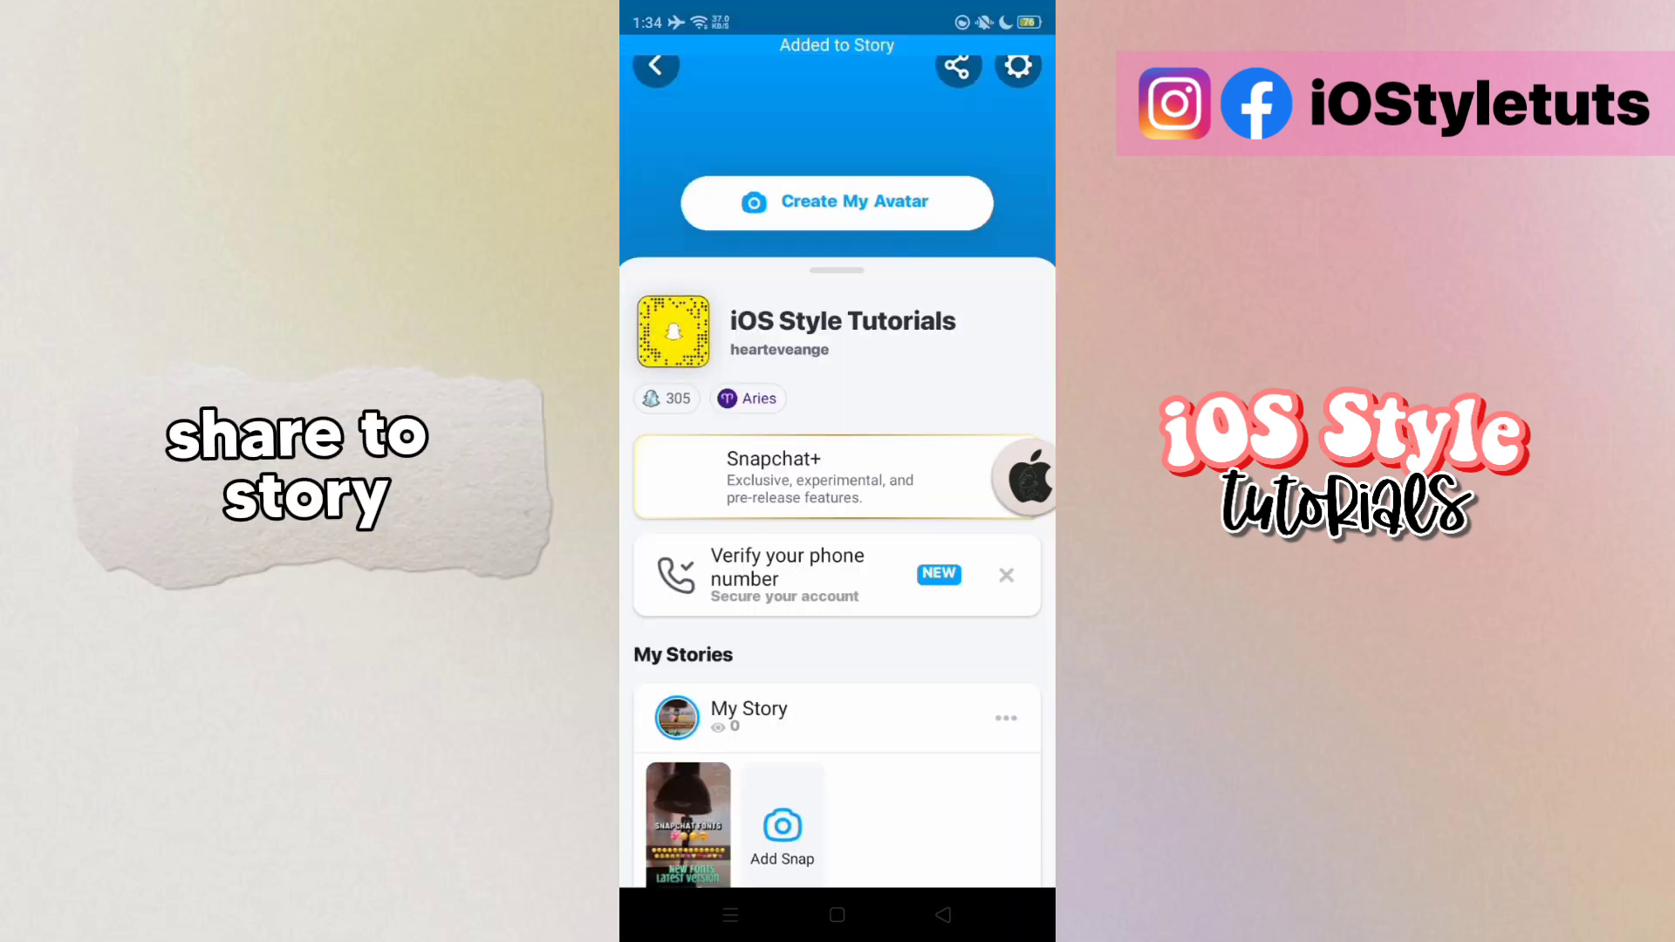
{"action": "scroll", "coordinate": [838, 589], "scroll_direction": "down", "scroll_amount": 3}
{"action": "left_click", "coordinate": [690, 819]}
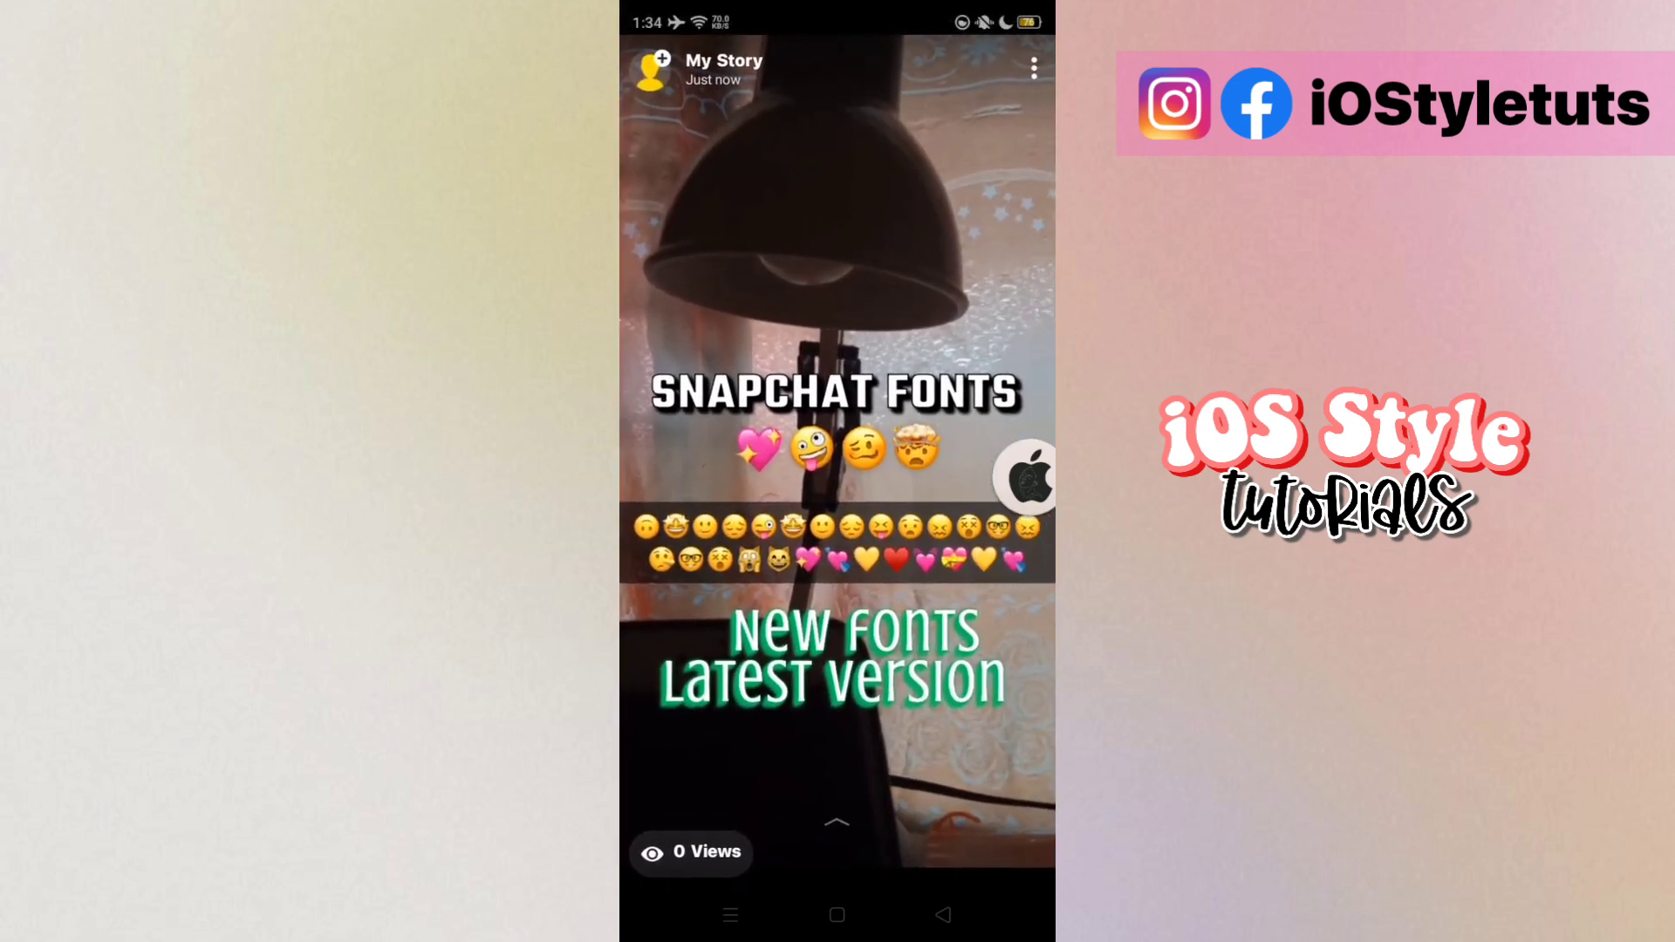
{"action": "scroll", "coordinate": [838, 524], "scroll_direction": "up", "scroll_amount": 5}
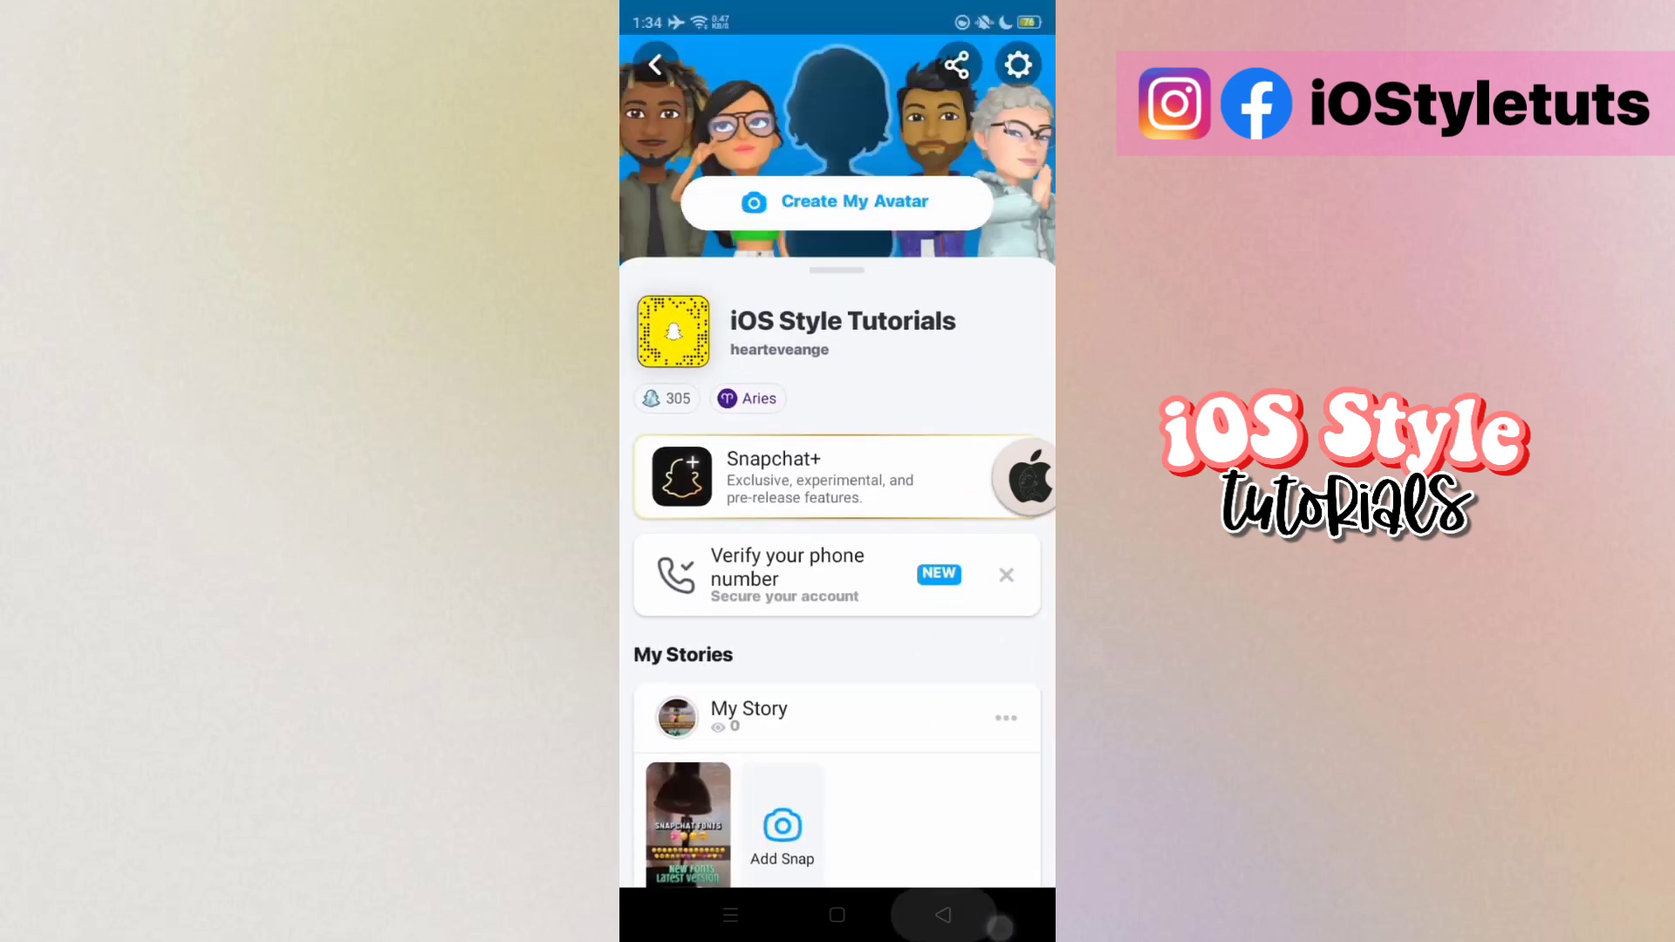
{"action": "left_click", "coordinate": [942, 915]}
Try the Blur Look and MACBOOK BW x GRAIN lenses, then go to Chat
{"action": "left_click", "coordinate": [1023, 721]}
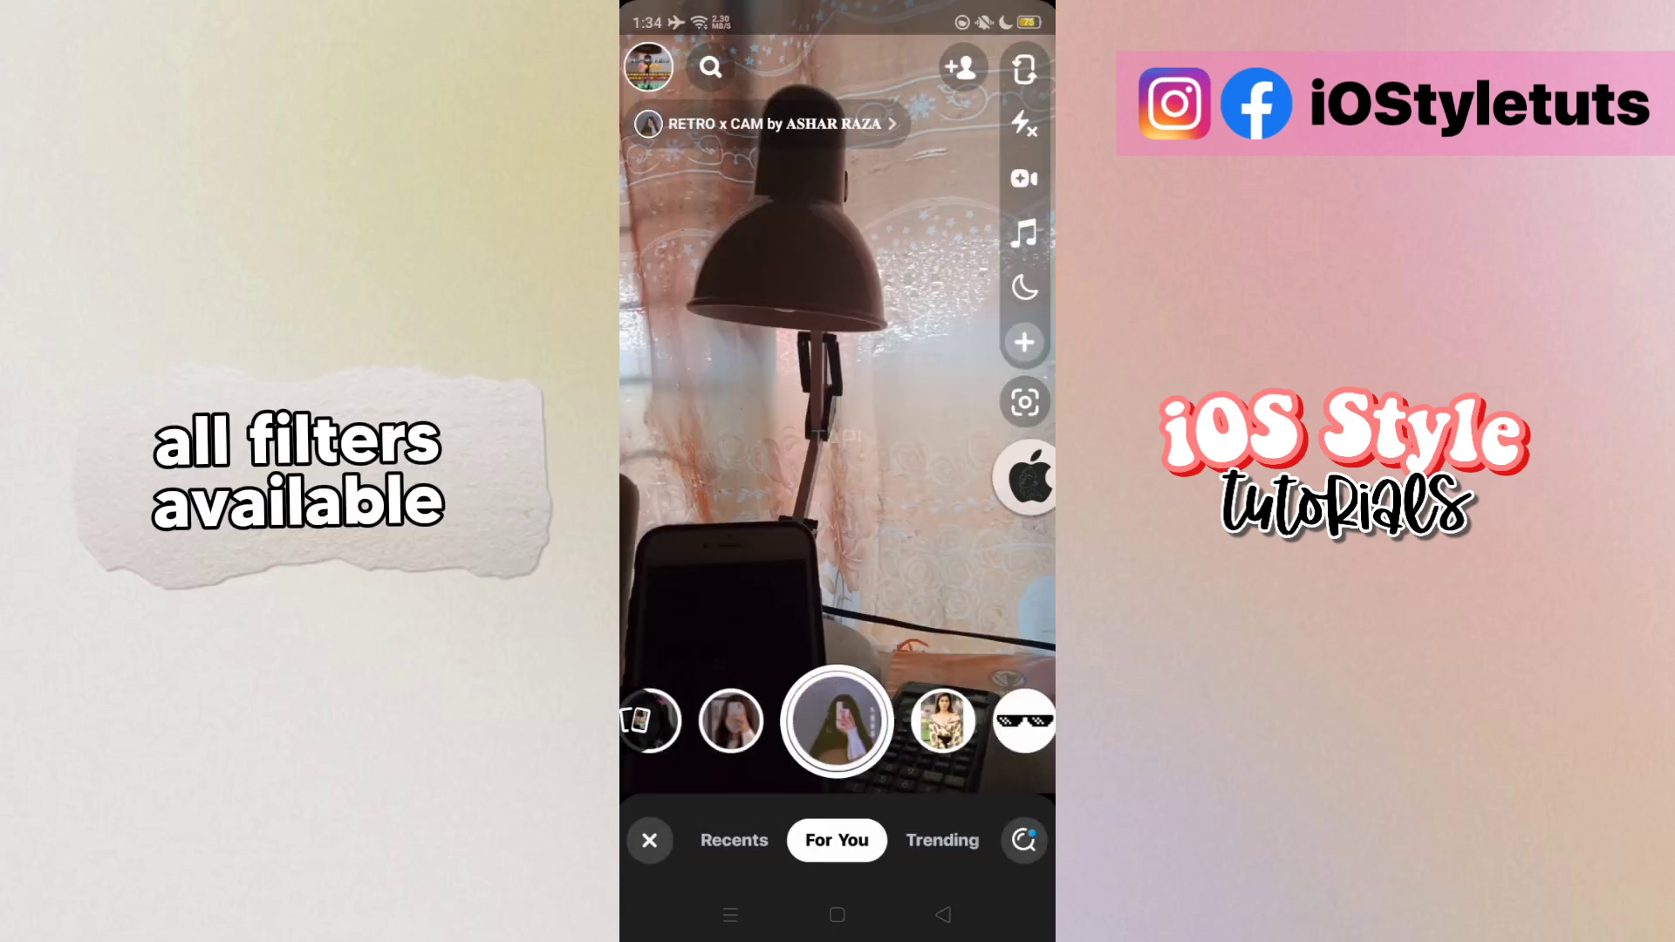
{"action": "left_click_drag", "start_coordinate": [942, 721], "coordinate": [785, 722]}
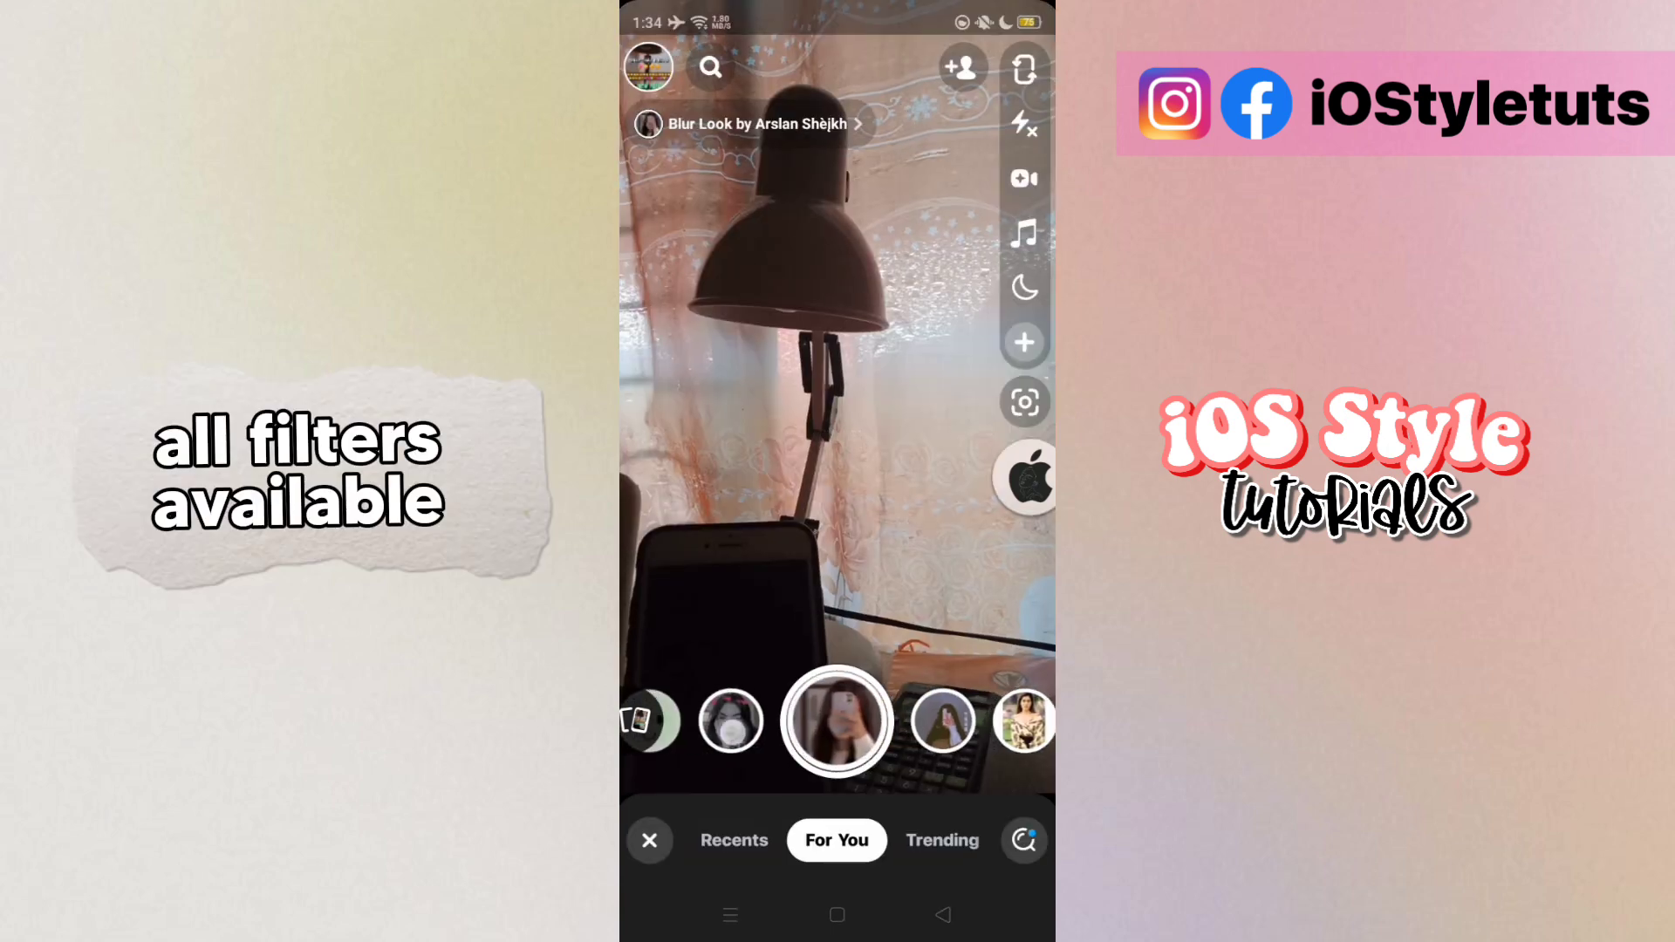
{"action": "left_click_drag", "start_coordinate": [942, 722], "coordinate": [838, 722]}
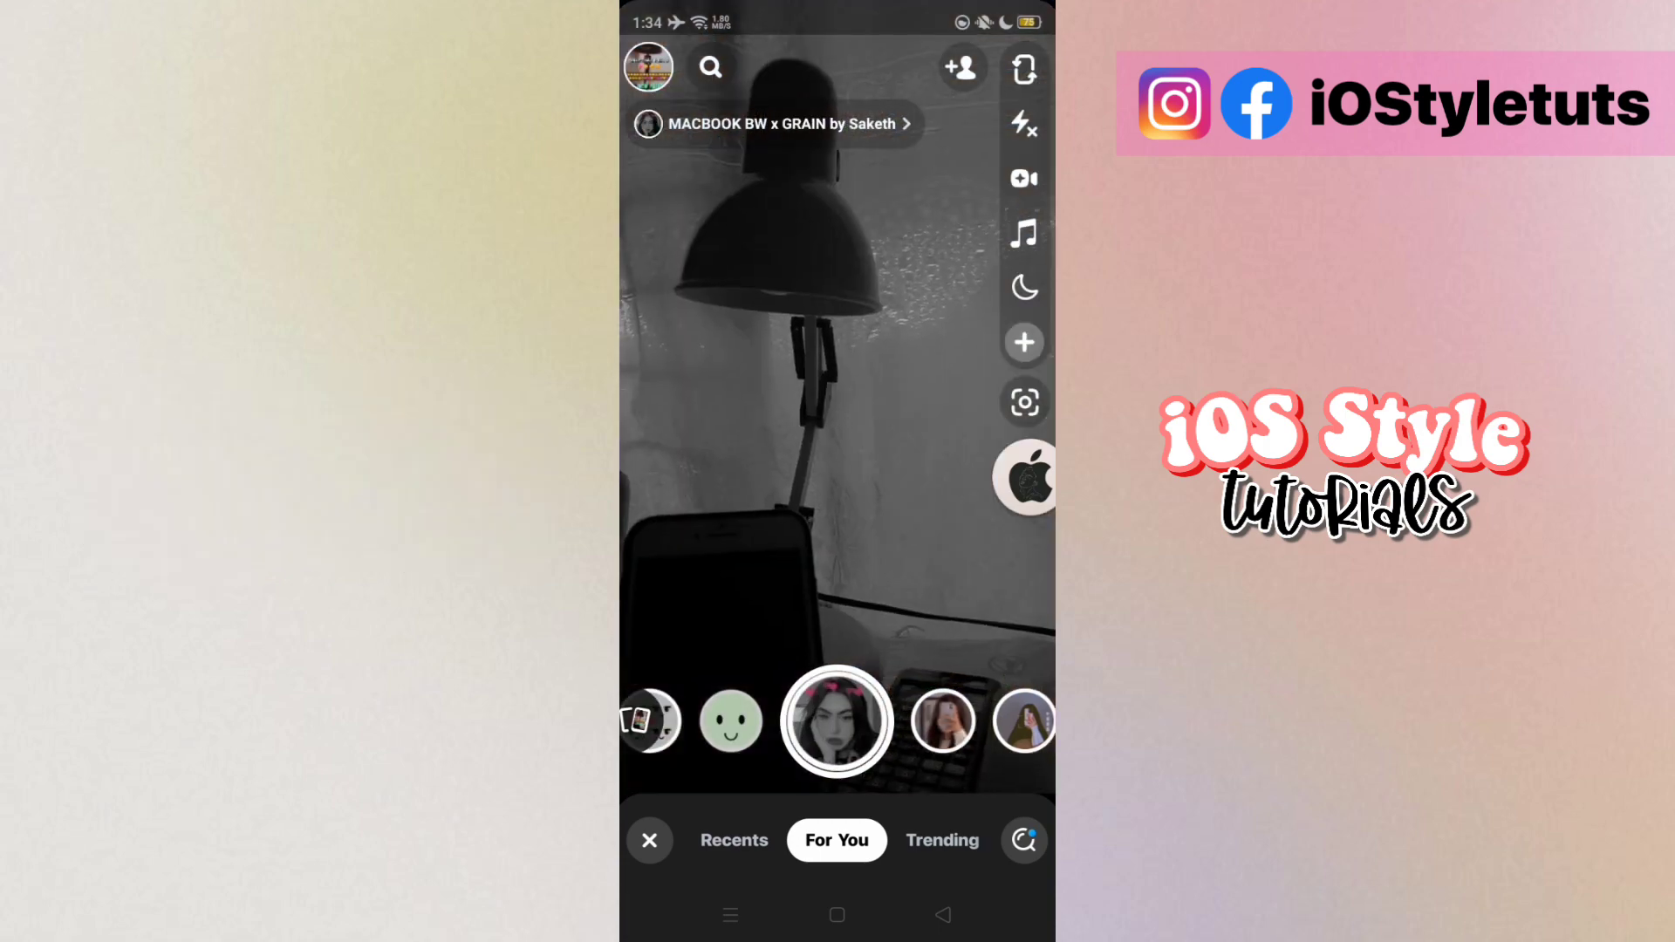
{"action": "left_click", "coordinate": [649, 840]}
{"action": "left_click", "coordinate": [756, 841]}
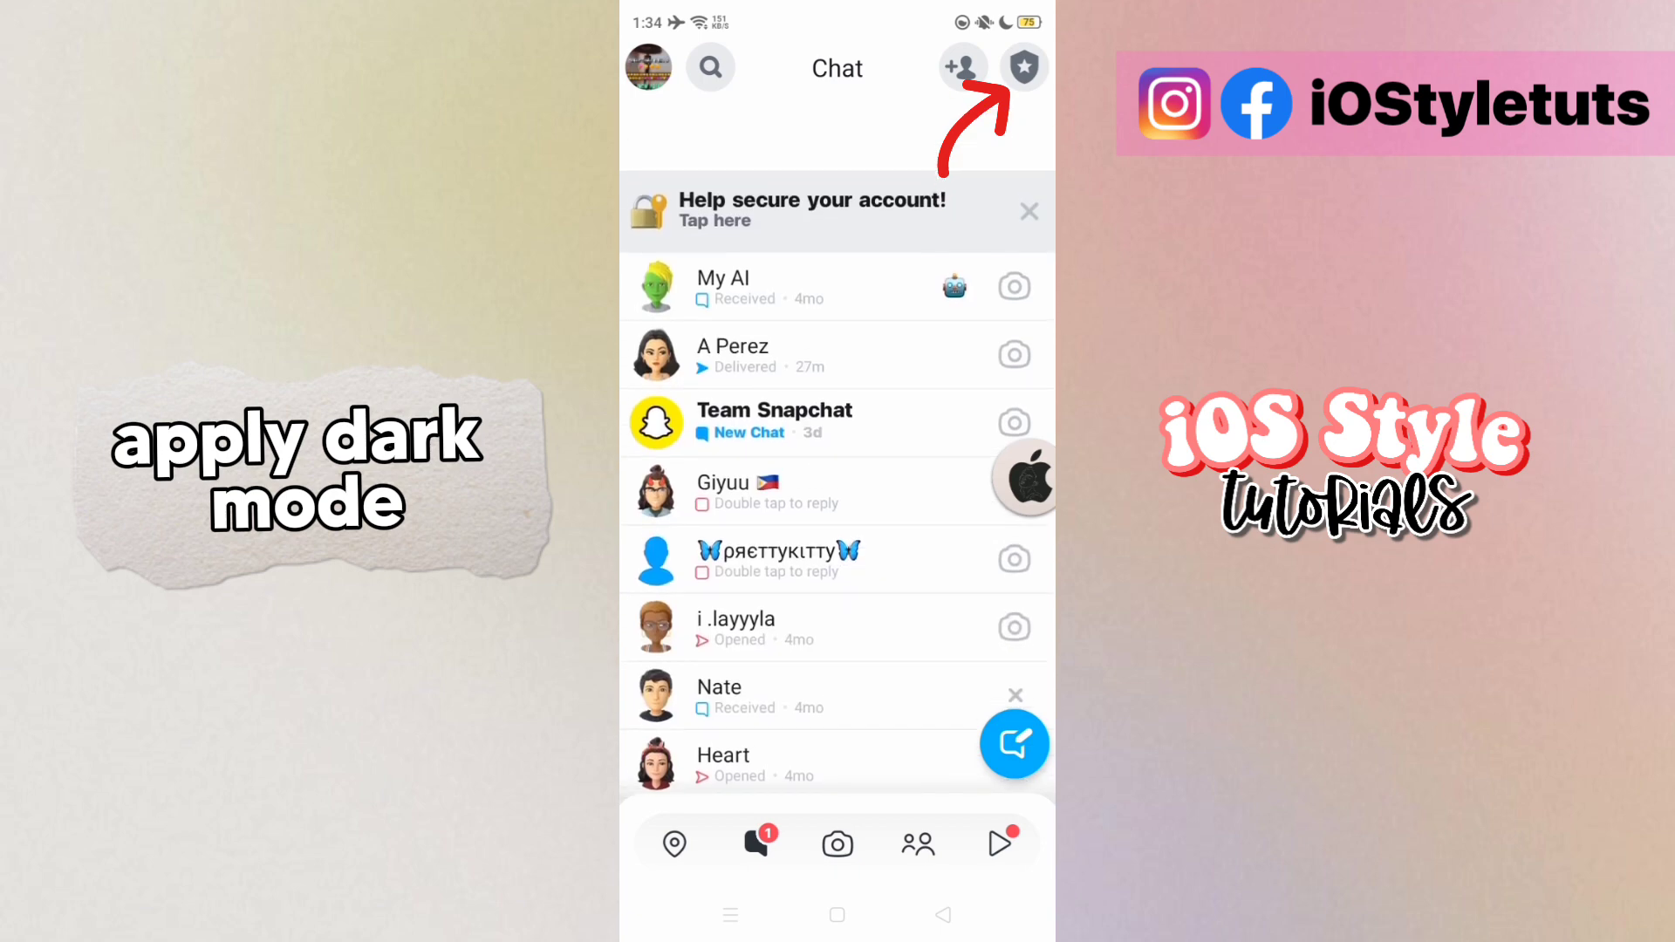
Set the tweak's Night Mode to Always Dark, restart, and view the dark Chat list
{"action": "left_click", "coordinate": [1024, 68]}
{"action": "left_click", "coordinate": [896, 150]}
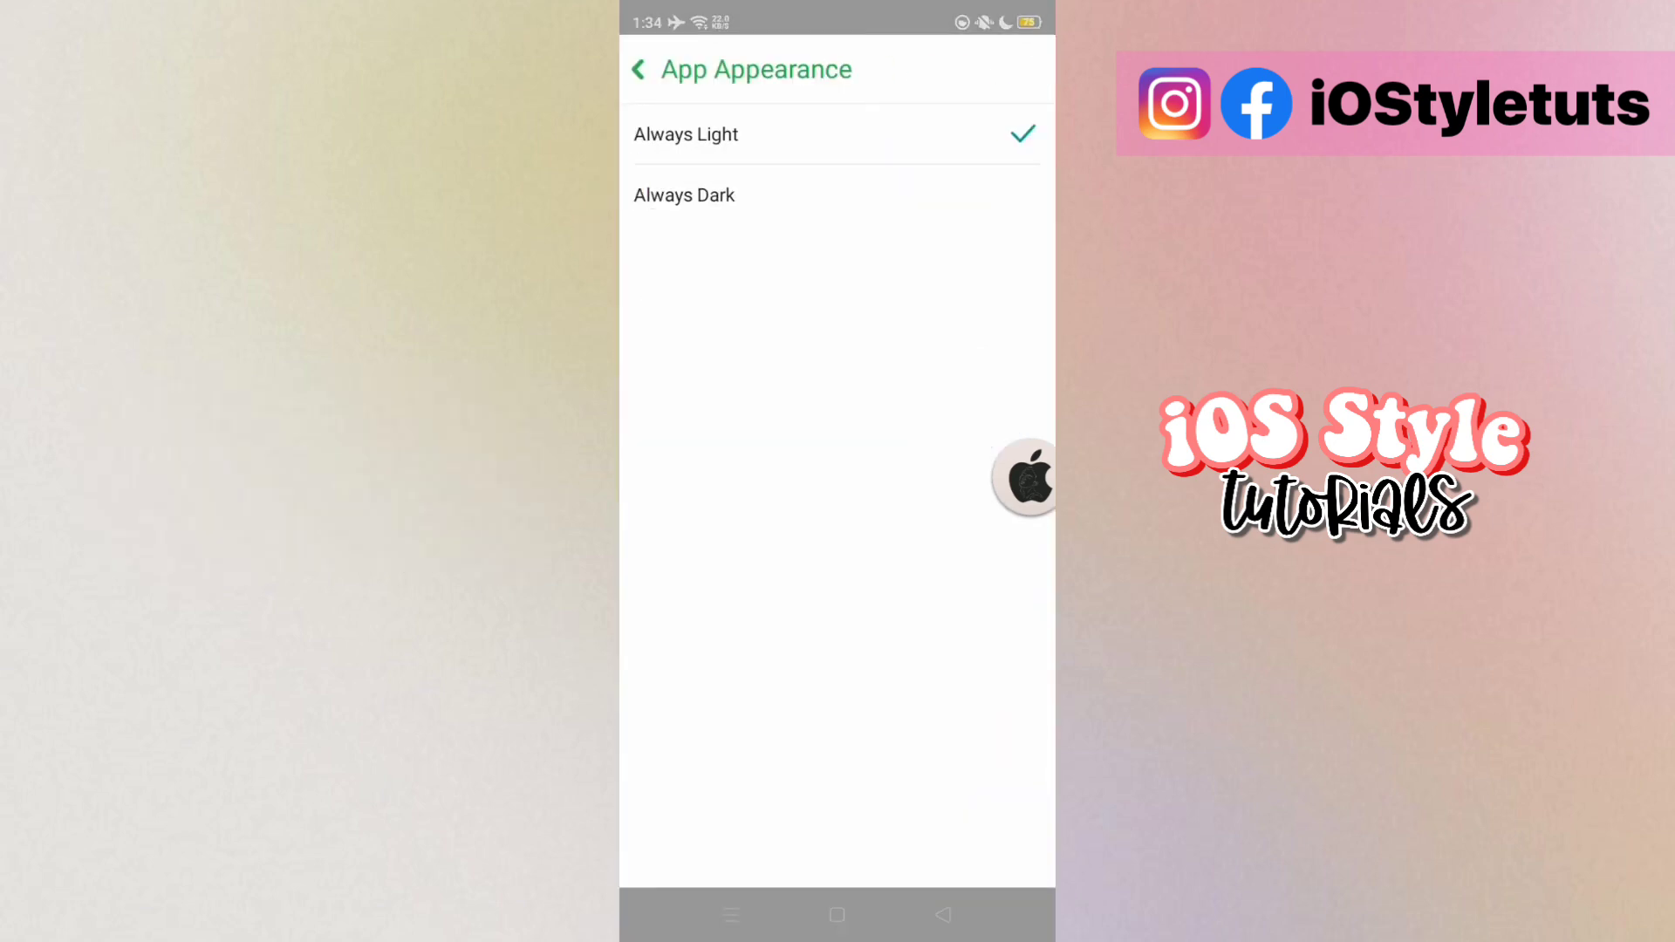
{"action": "left_click", "coordinate": [915, 195]}
{"action": "left_click", "coordinate": [916, 557]}
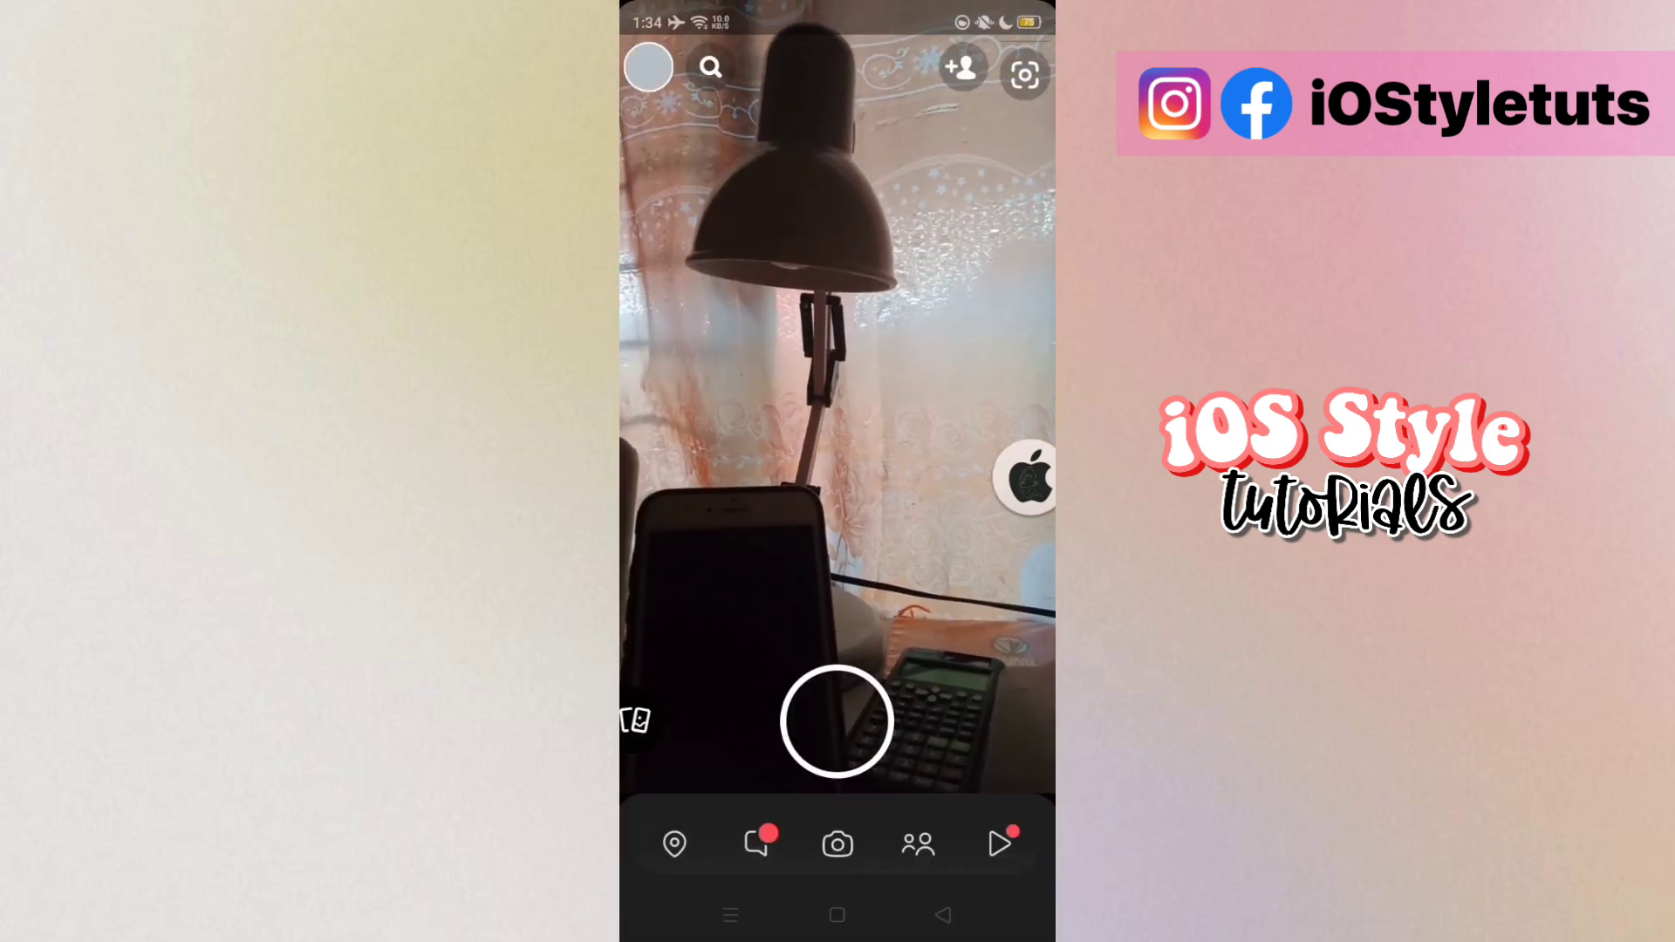
{"action": "left_click", "coordinate": [756, 842]}
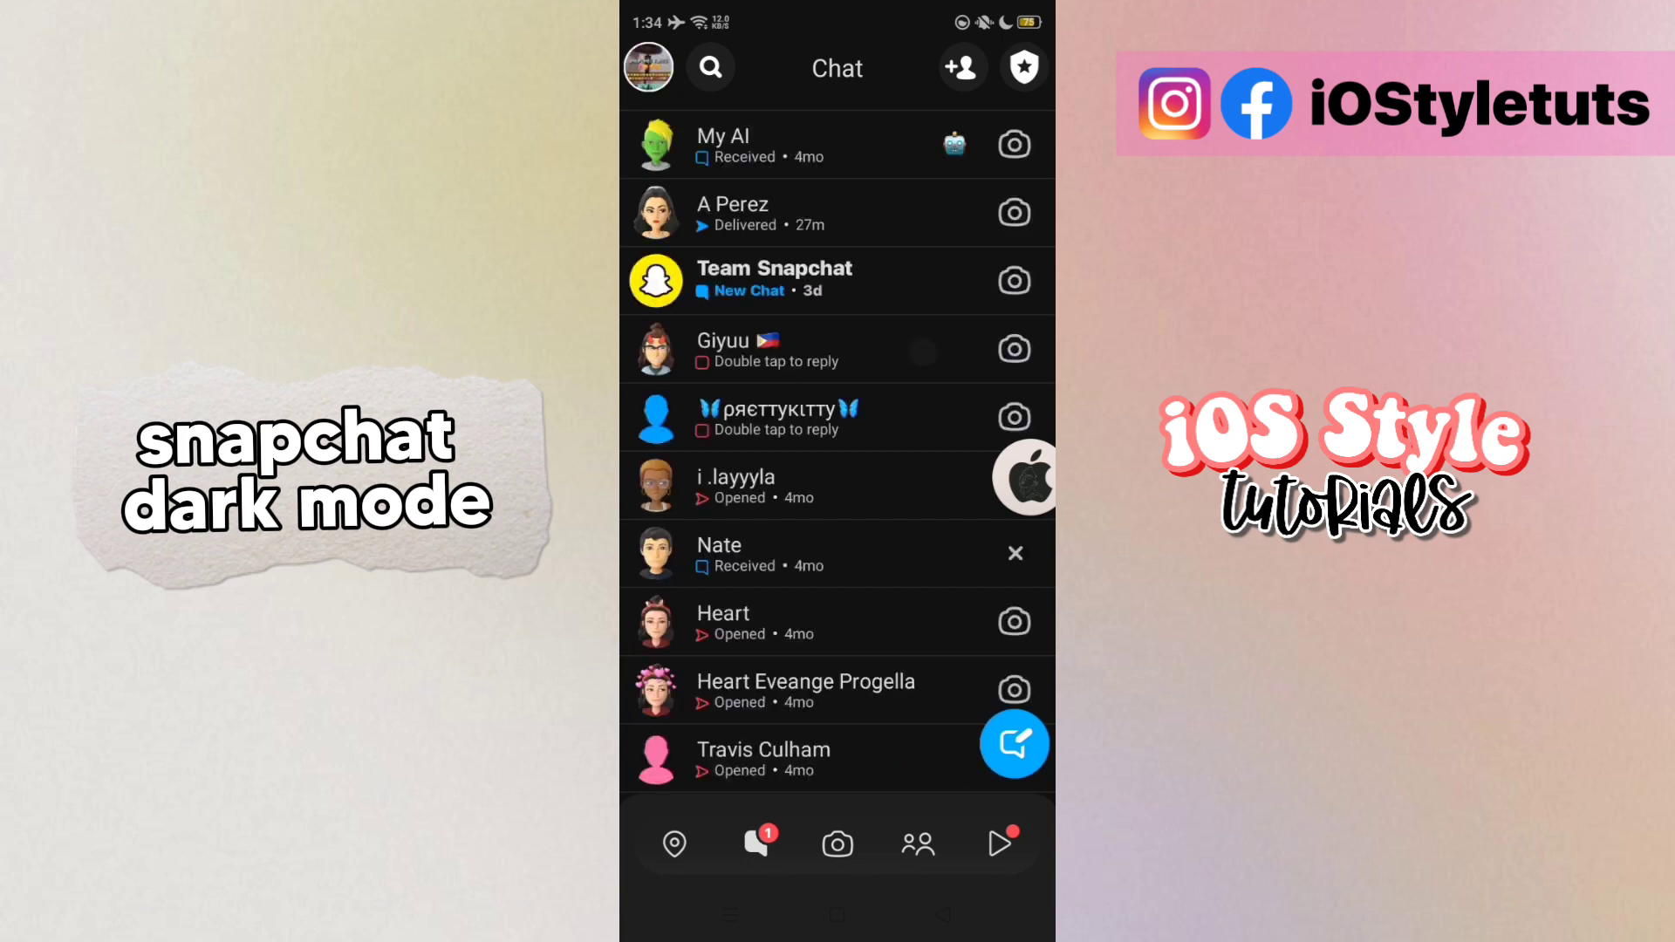
In Giyuu's chat, send the 'iOS emojis' and 'Latest version' messages with emojis
{"action": "left_click", "coordinate": [785, 350]}
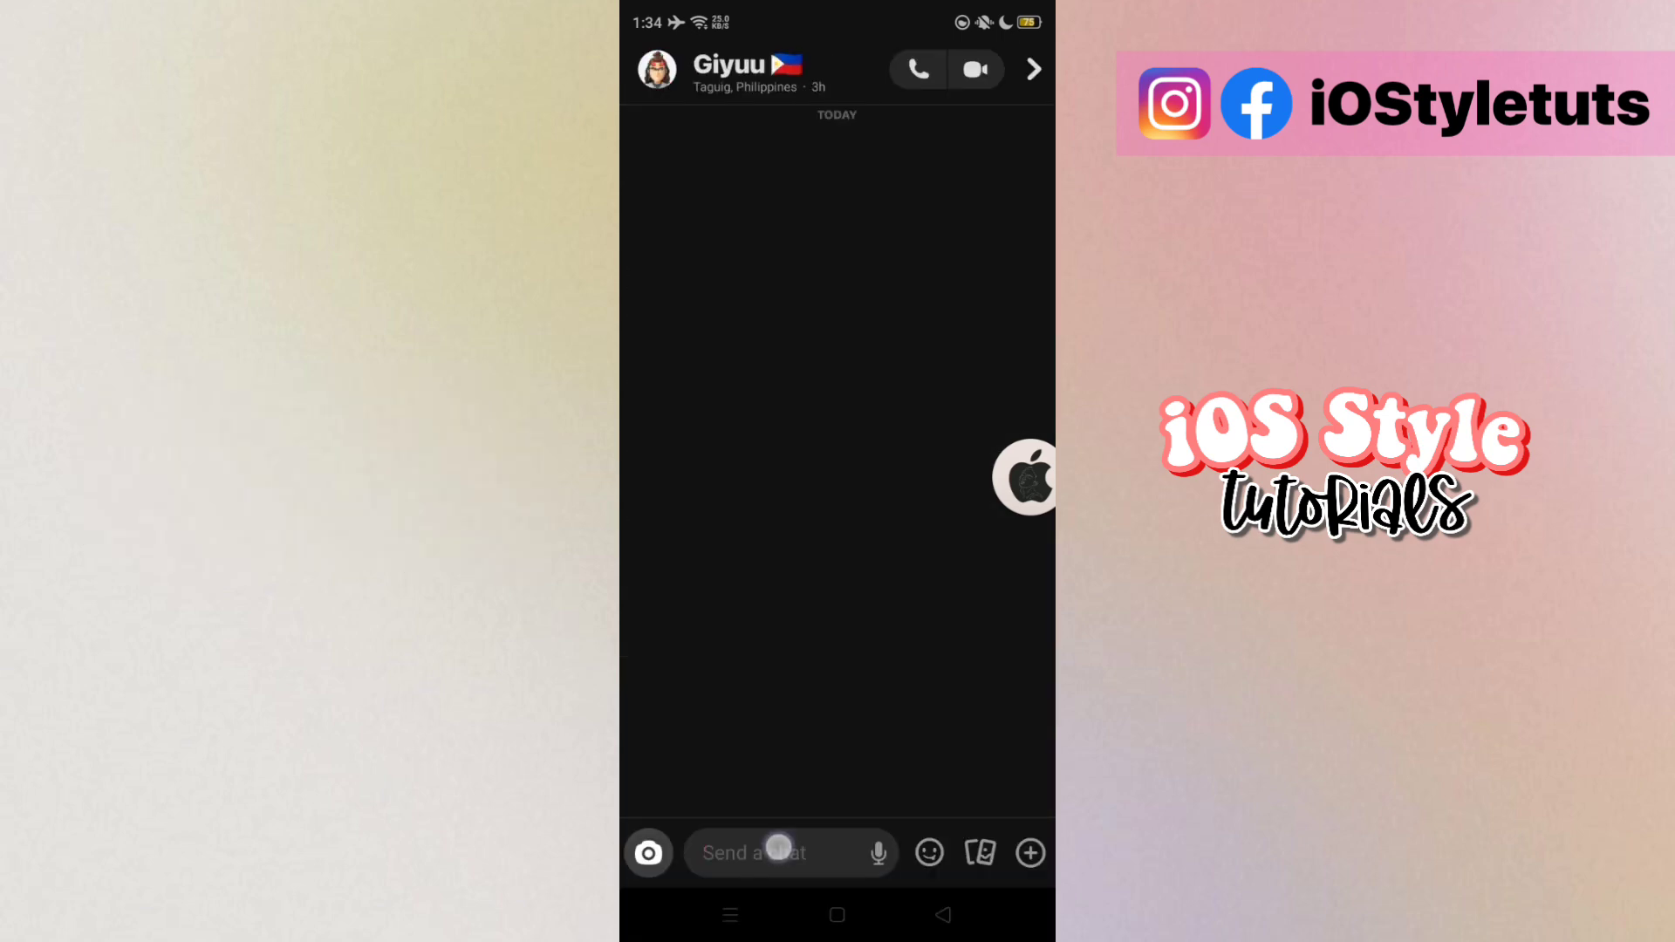
{"action": "left_click", "coordinate": [778, 850]}
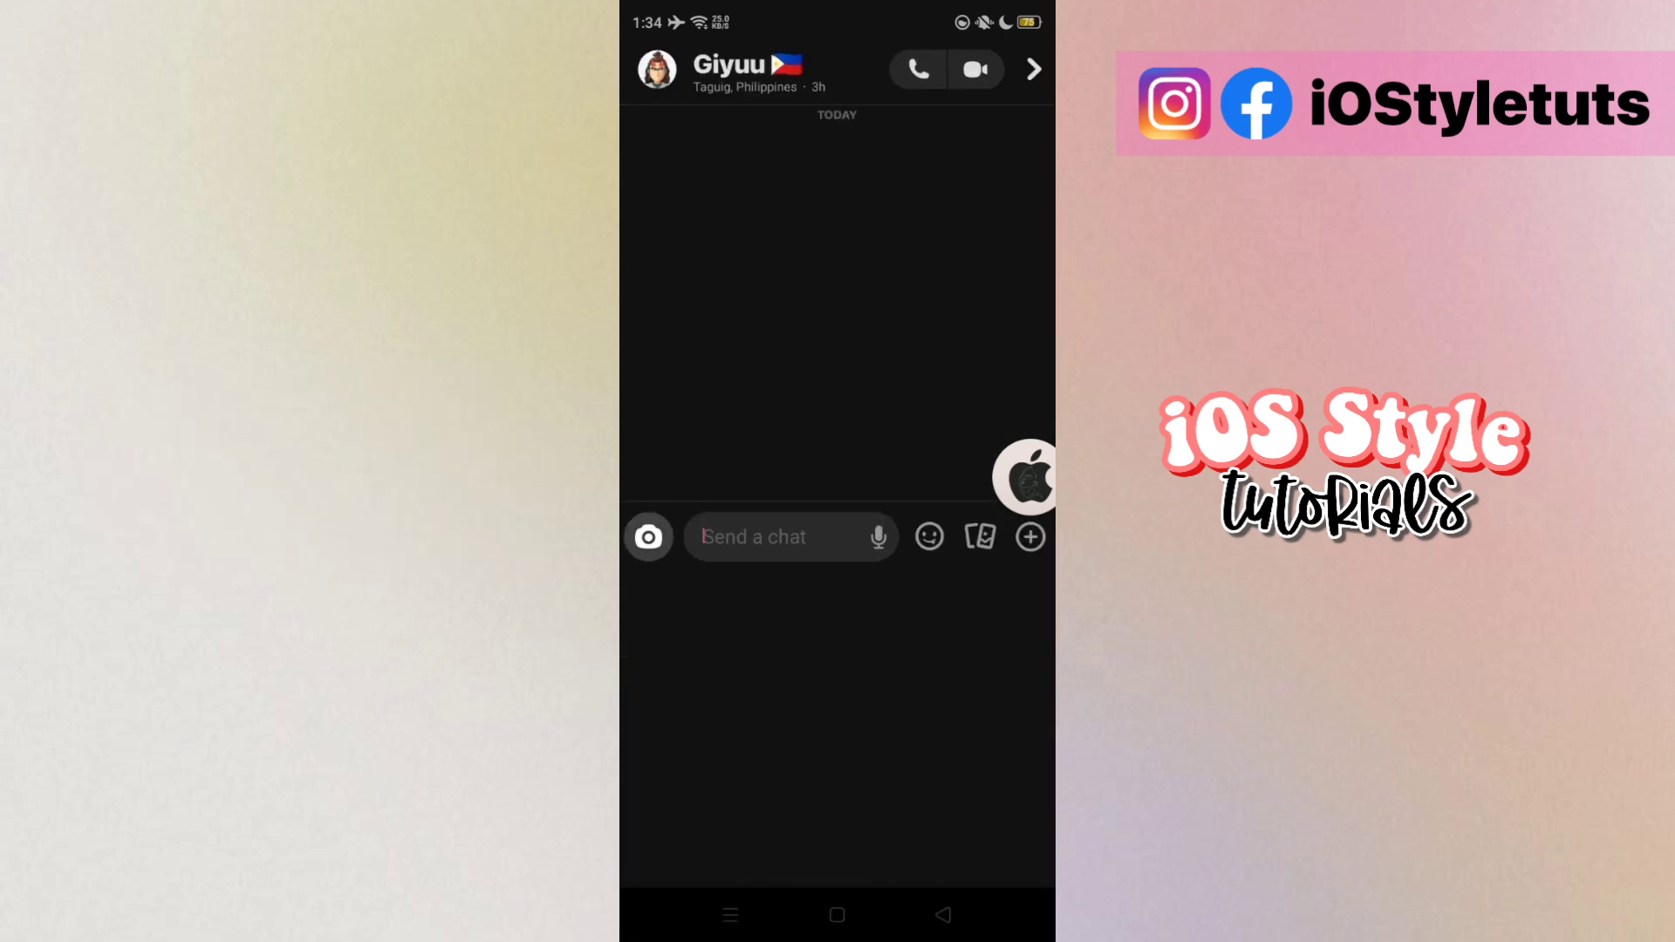
{"action": "type", "text": "ios"}
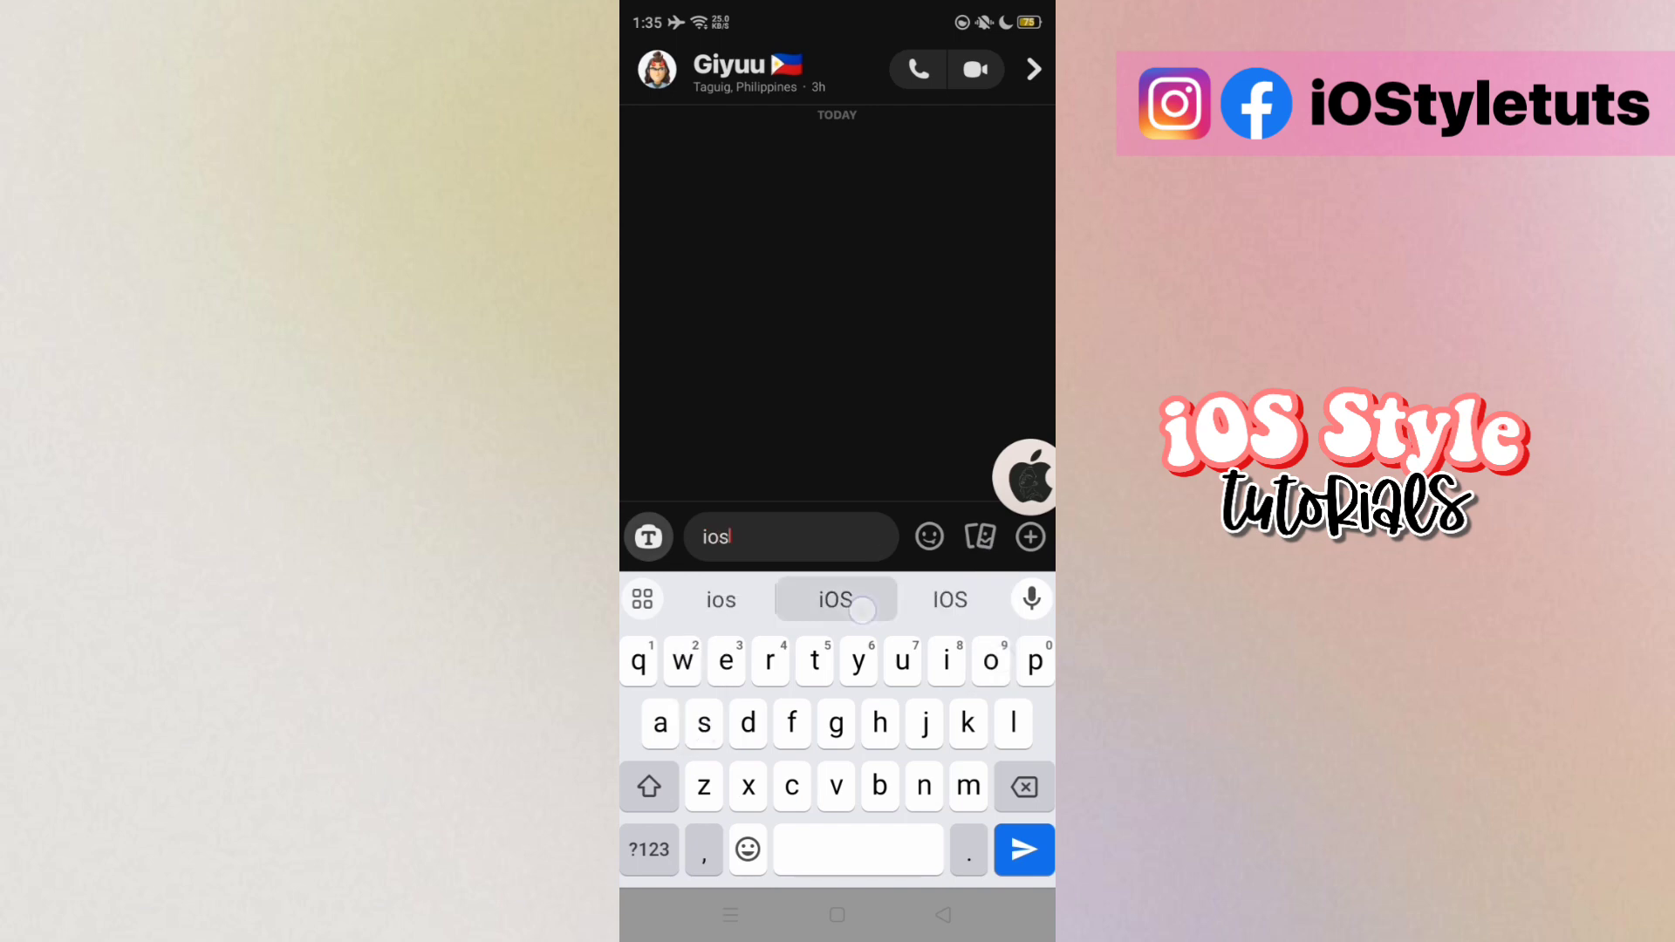
{"action": "type", "text": "OS emojis"}
{"action": "left_click", "coordinate": [747, 850]}
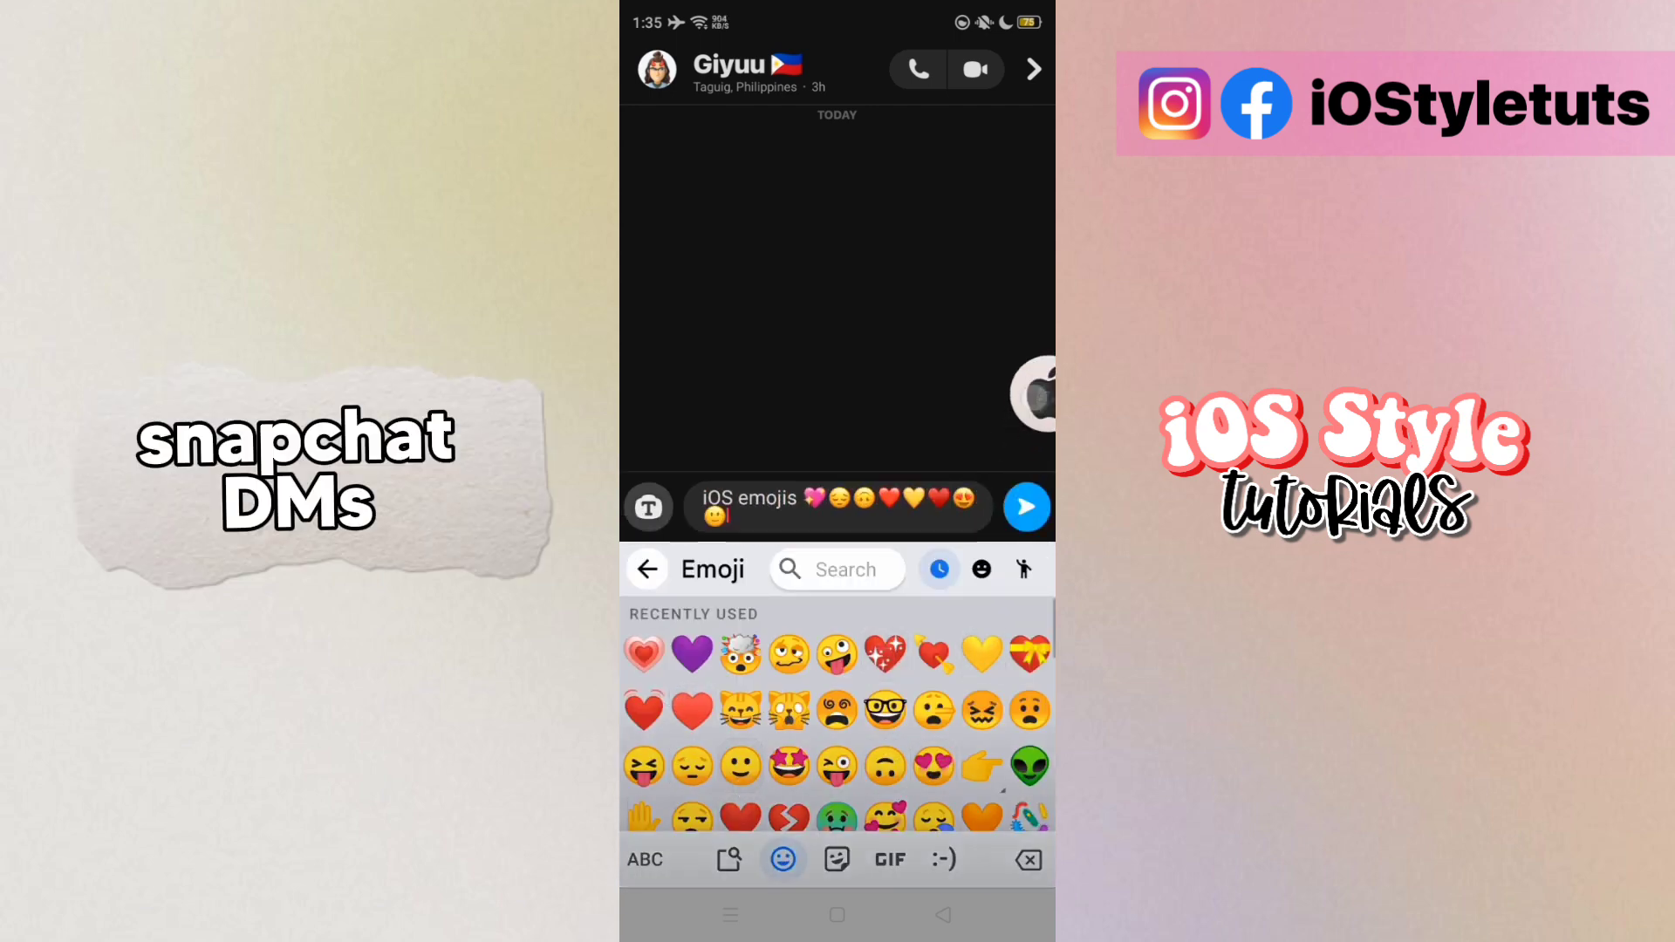
{"action": "left_click", "coordinate": [1025, 507]}
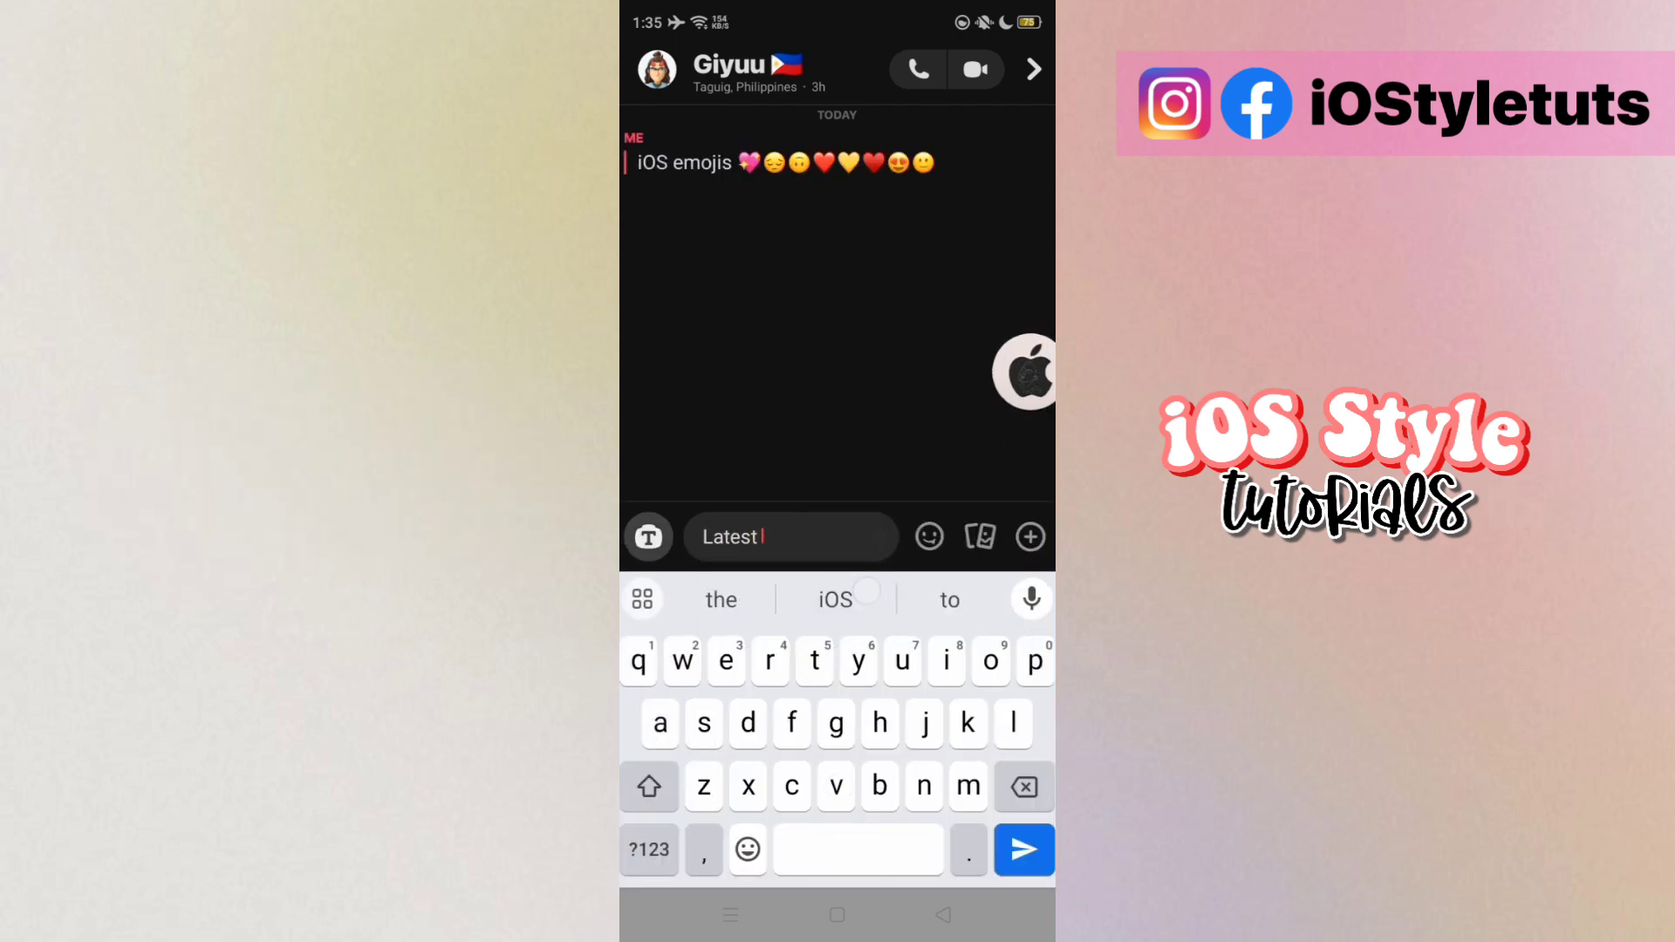
{"action": "left_click", "coordinate": [748, 849]}
{"action": "left_click", "coordinate": [887, 616]}
{"action": "type", "text": "🥰🥴"}
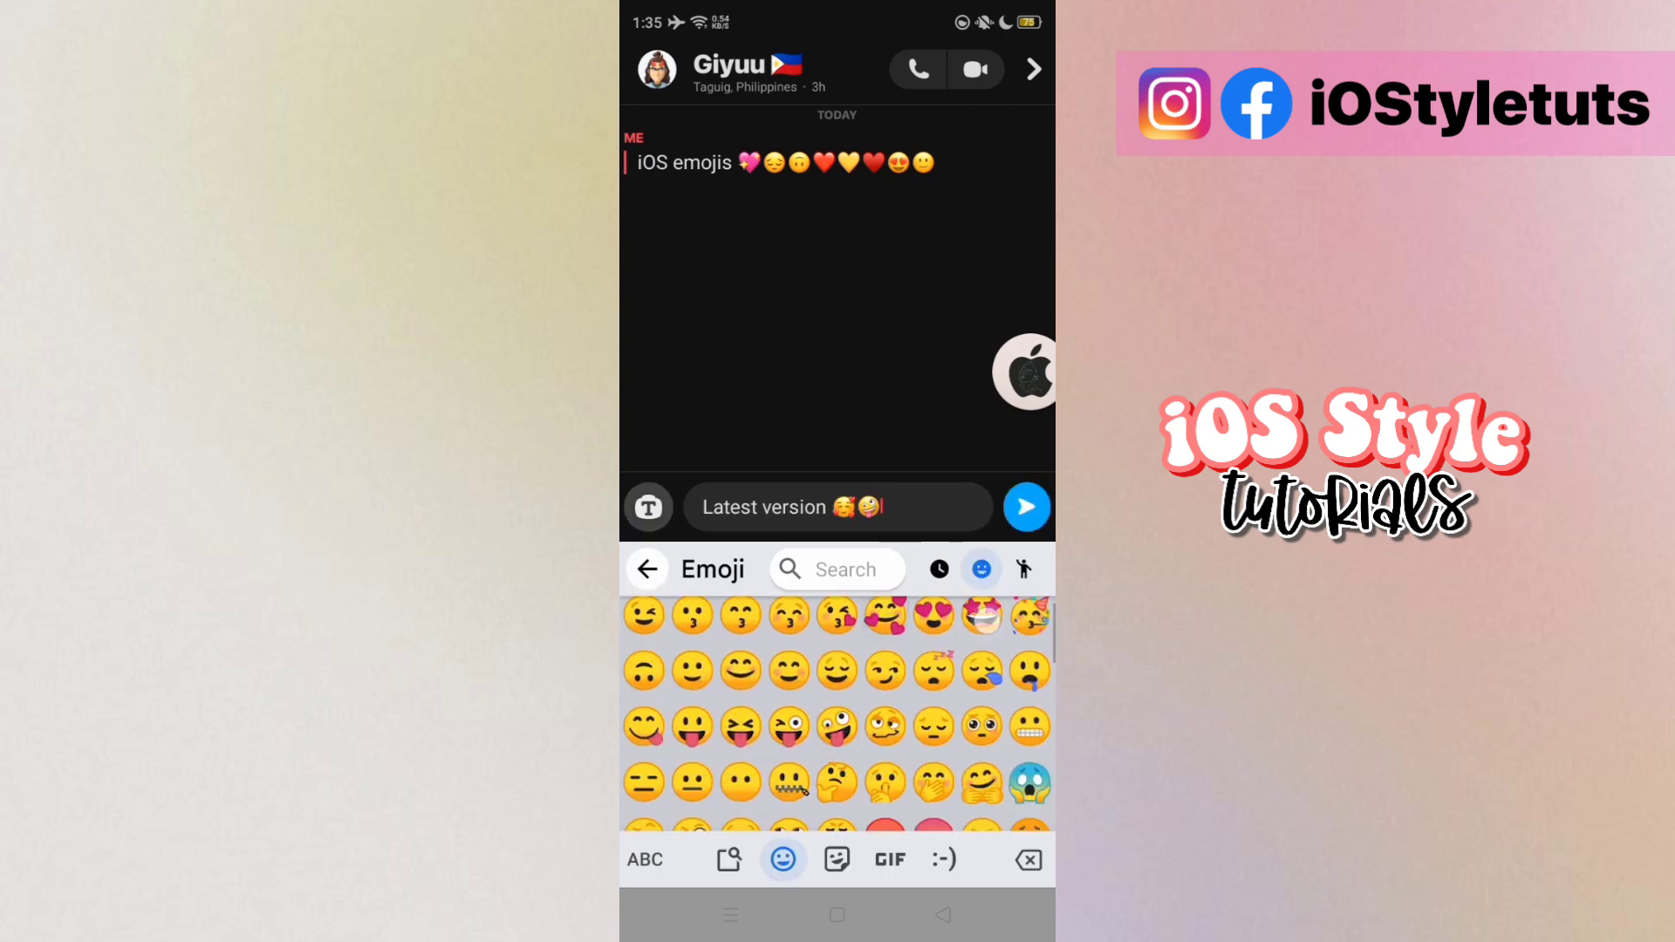
{"action": "left_click", "coordinate": [835, 672]}
Send two emoji-only messages with hearts and a smiling face with hearts
{"action": "left_click", "coordinate": [1025, 507]}
{"action": "left_click", "coordinate": [783, 859]}
{"action": "scroll", "coordinate": [838, 714], "scroll_direction": "down", "scroll_amount": 2}
{"action": "left_click", "coordinate": [837, 684]}
{"action": "scroll", "coordinate": [838, 714], "scroll_direction": "down", "scroll_amount": 5}
{"action": "left_click", "coordinate": [933, 770]}
{"action": "left_click", "coordinate": [933, 818]}
{"action": "scroll", "coordinate": [838, 713], "scroll_direction": "up", "scroll_amount": 5}
{"action": "left_click", "coordinate": [887, 711]}
{"action": "left_click", "coordinate": [1025, 509]}
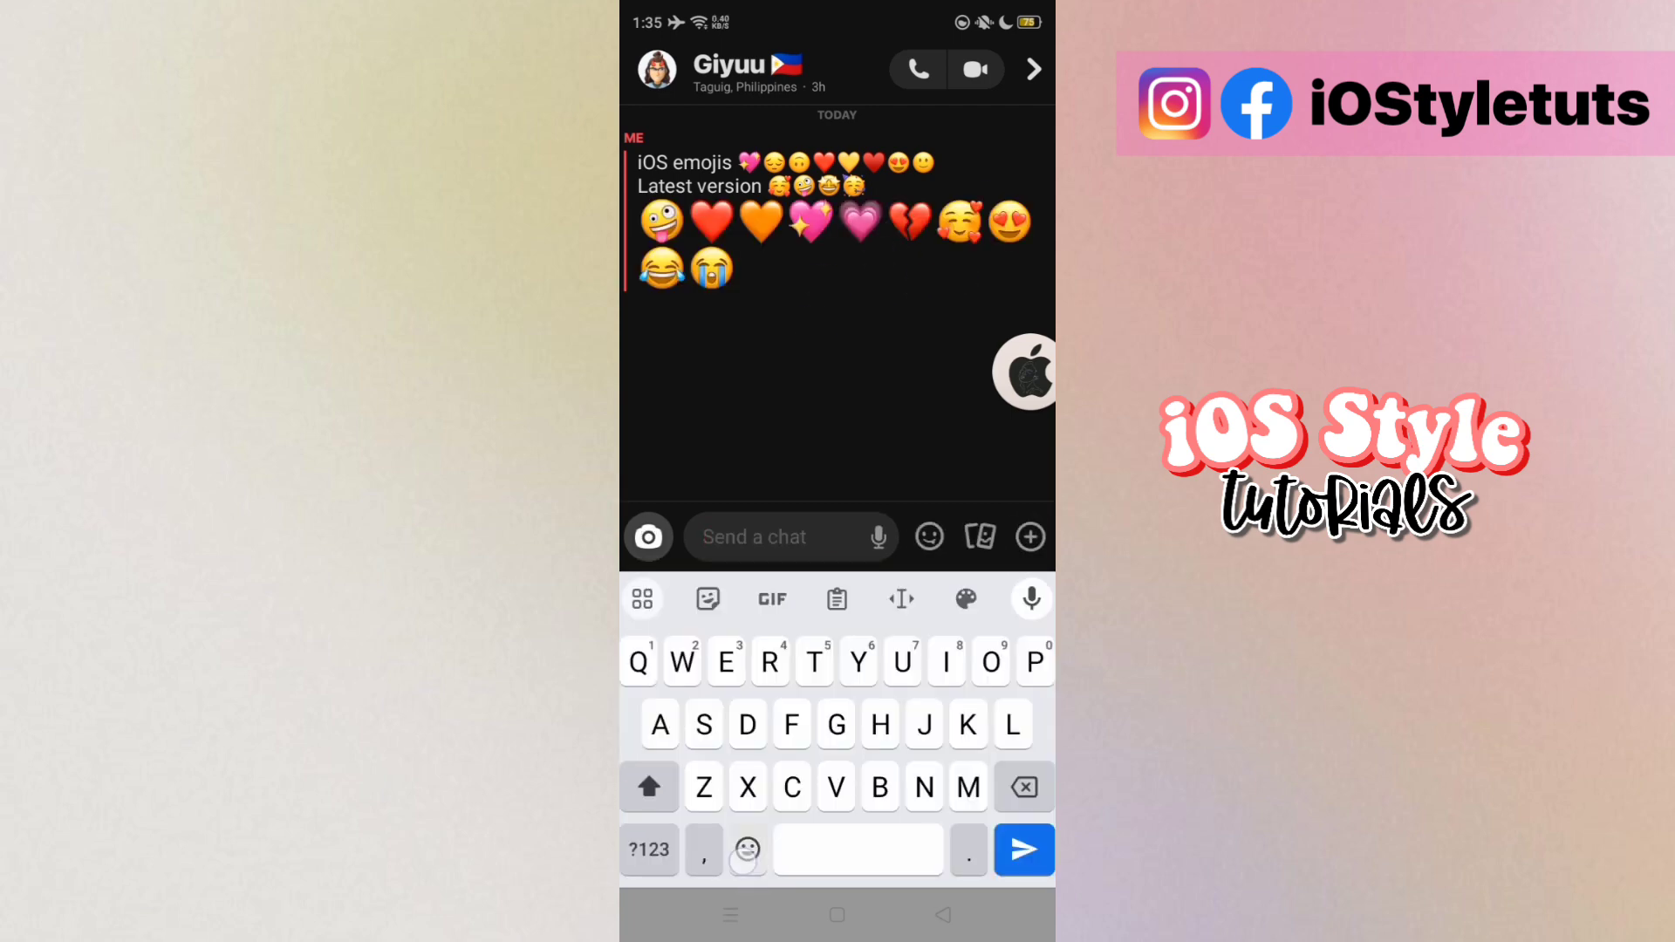
{"action": "left_click", "coordinate": [746, 850]}
{"action": "scroll", "coordinate": [838, 714], "scroll_direction": "down", "scroll_amount": 3}
{"action": "left_click", "coordinate": [1024, 508]}
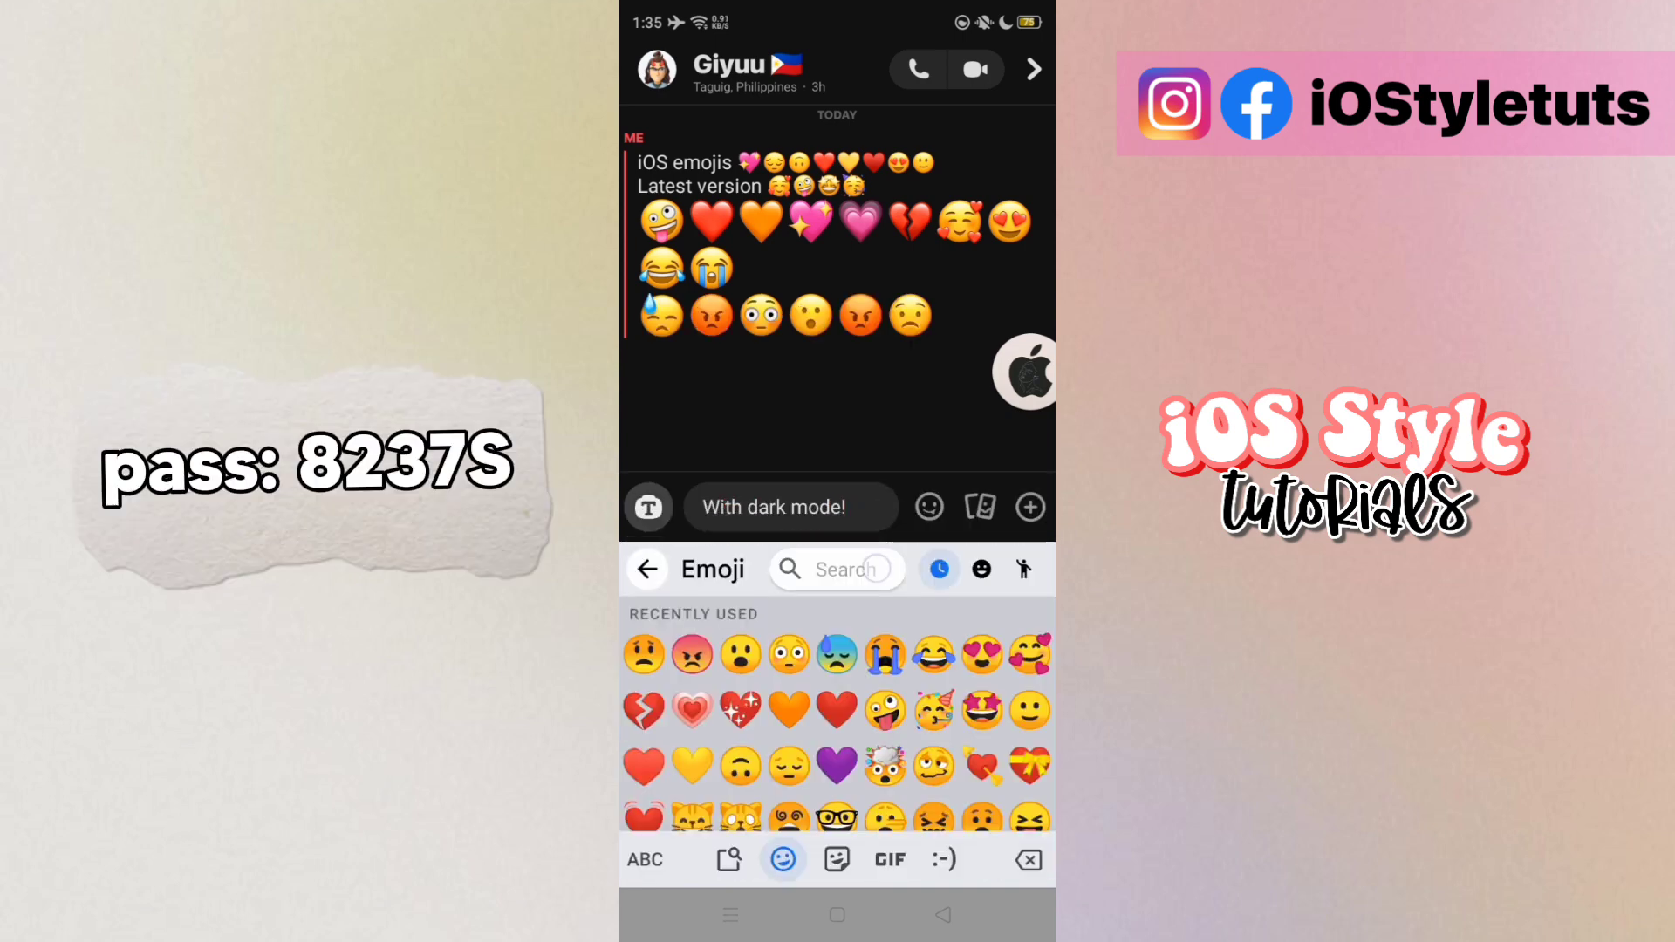